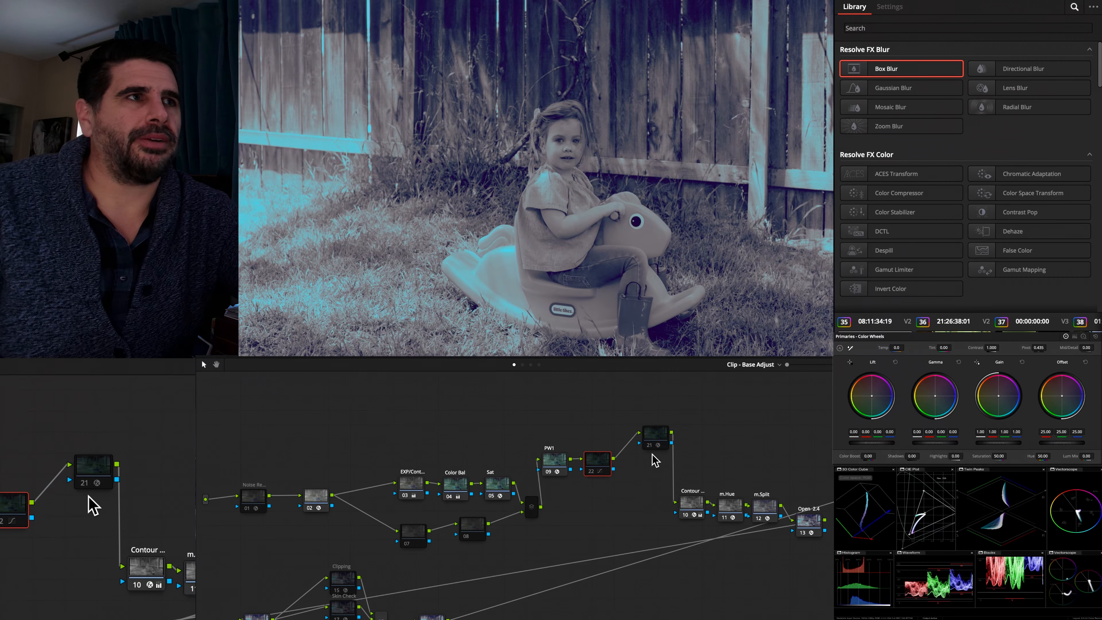
# - Delete the unused node just before Contour and move PW1 and the curves node down into line with the layer mixer
pyautogui.click(654, 442)
pyautogui.press('Delete')
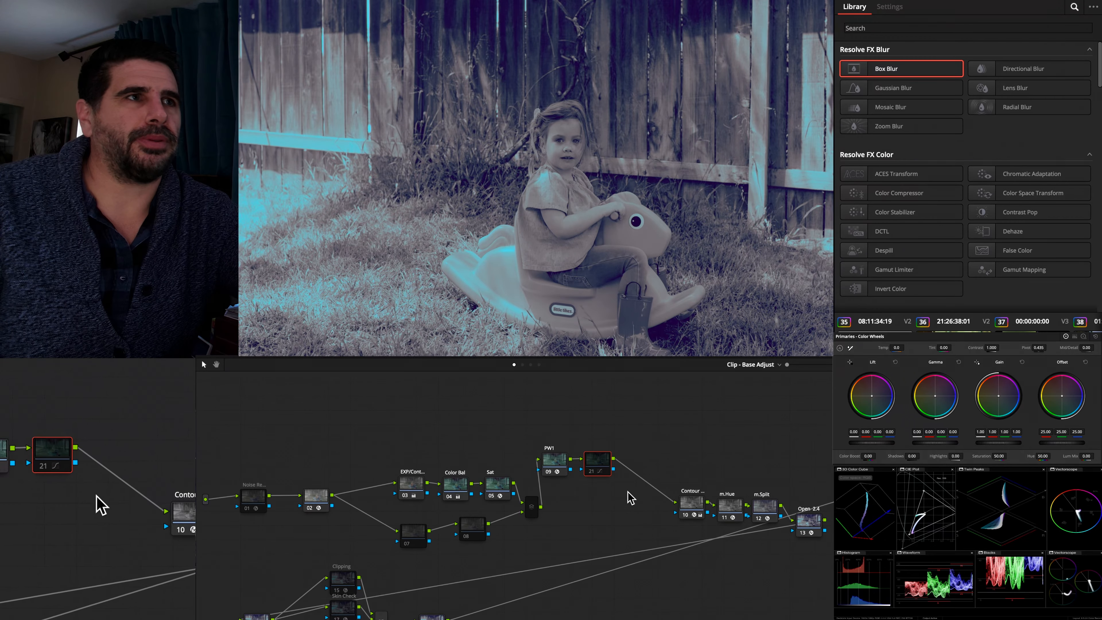
pyautogui.click(534, 509)
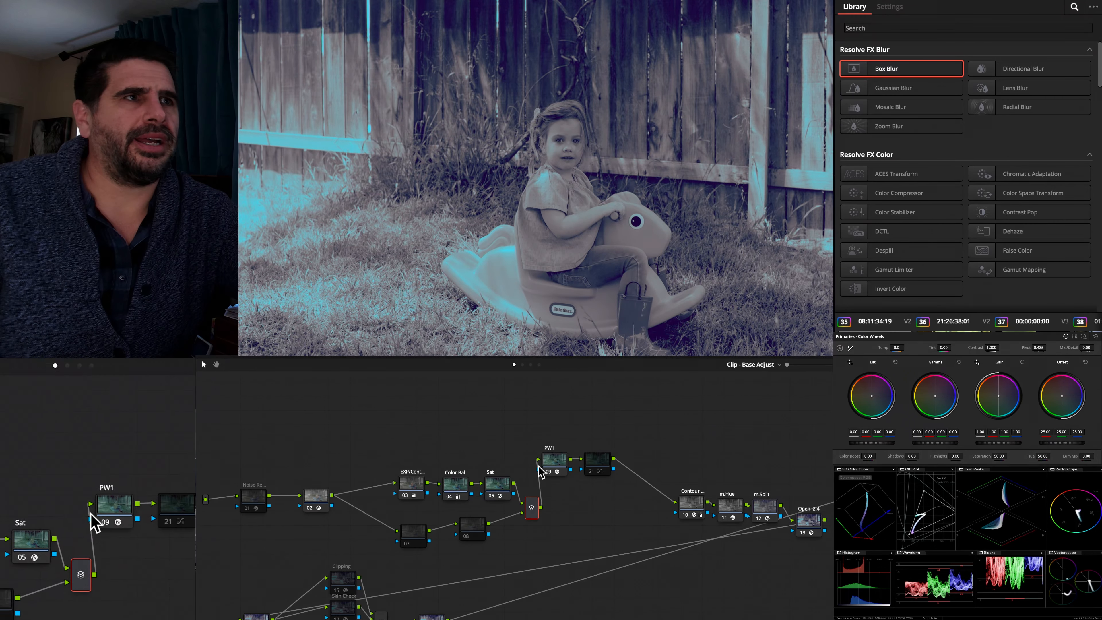
pyautogui.moveTo(525, 423); pyautogui.dragTo(610, 472)
pyautogui.moveTo(598, 462); pyautogui.dragTo(624, 500)
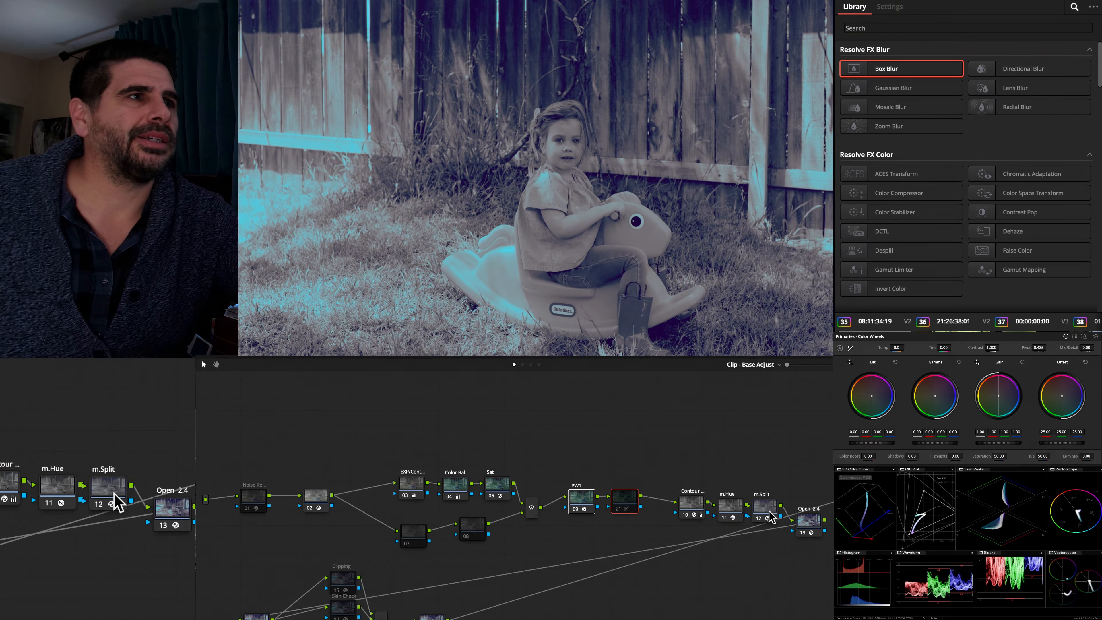
# - Disable the m.Split node and nudge it up toward the end of the node chain
pyautogui.click(731, 509)
pyautogui.click(767, 507)
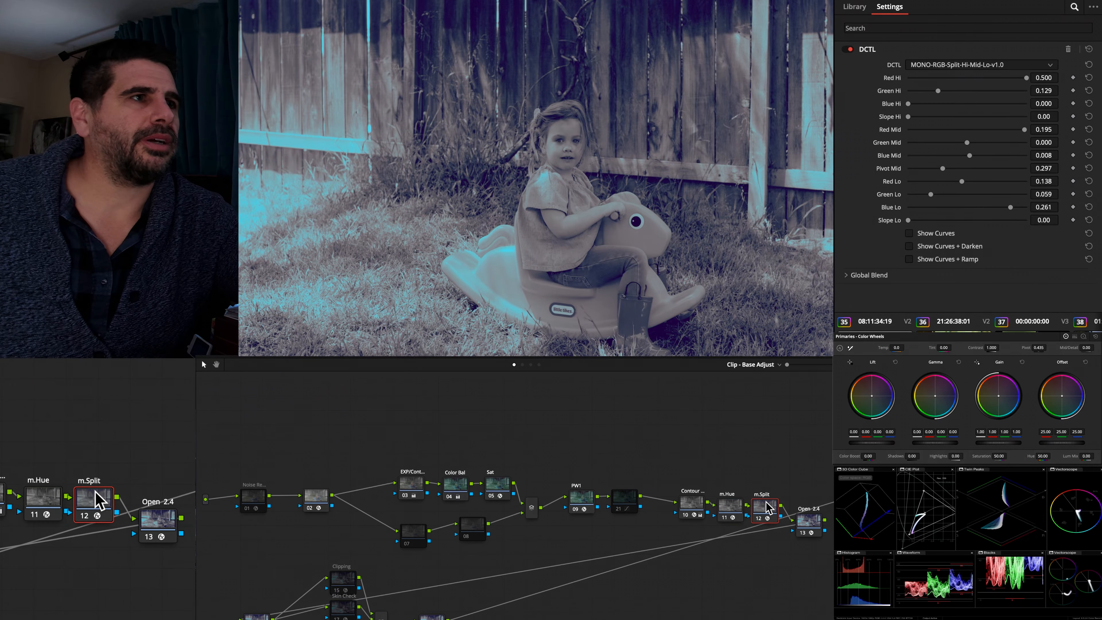
pyautogui.hotkey('ctrl', 'd')
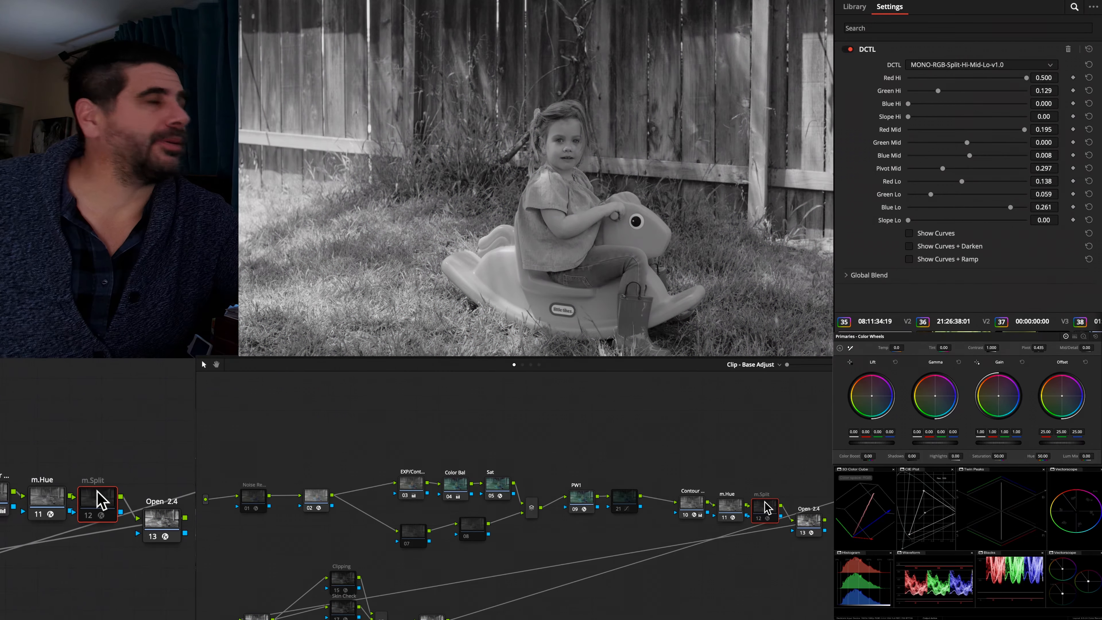
pyautogui.moveTo(761, 509); pyautogui.dragTo(766, 501)
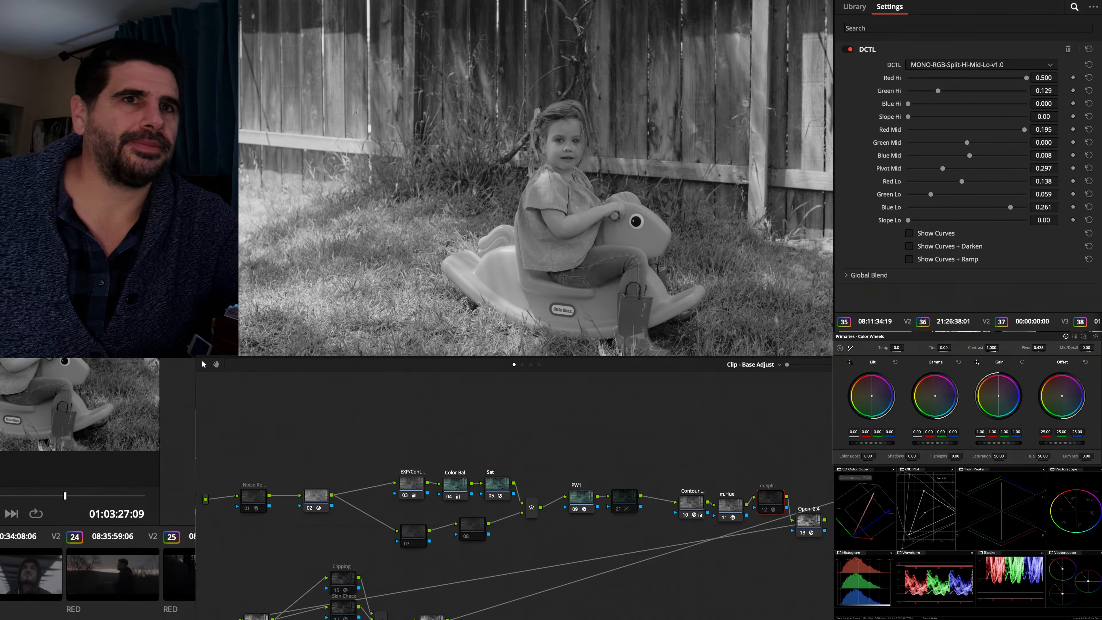
pyautogui.moveTo(5, 492); pyautogui.dragTo(68, 490)
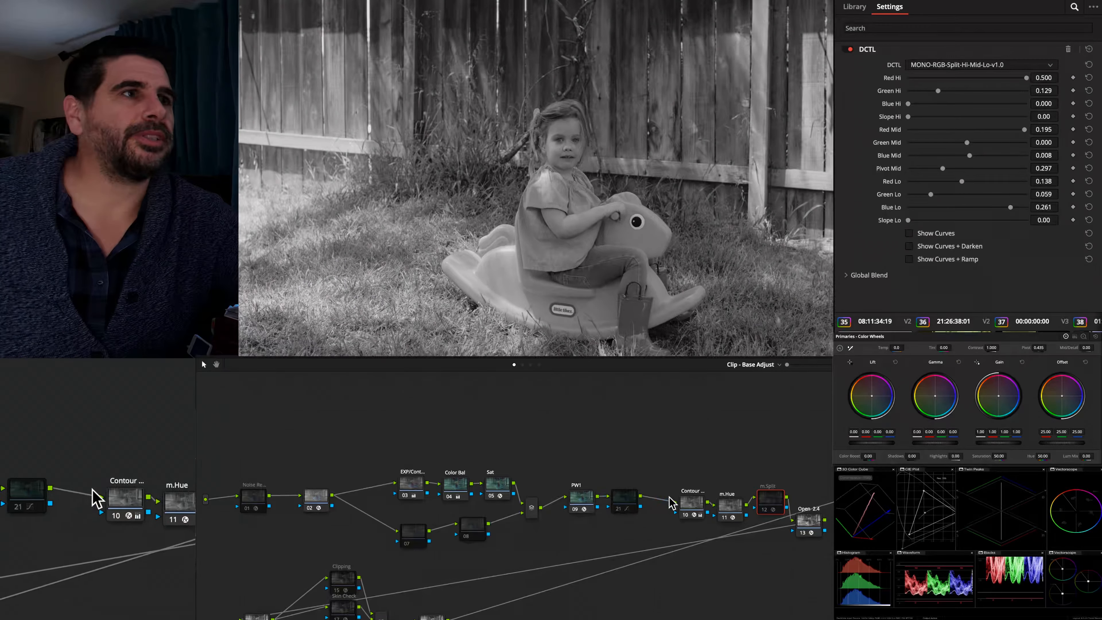
# - Disable the PW1, EXP/Cont, Color Bal and Sat nodes
pyautogui.click(585, 508)
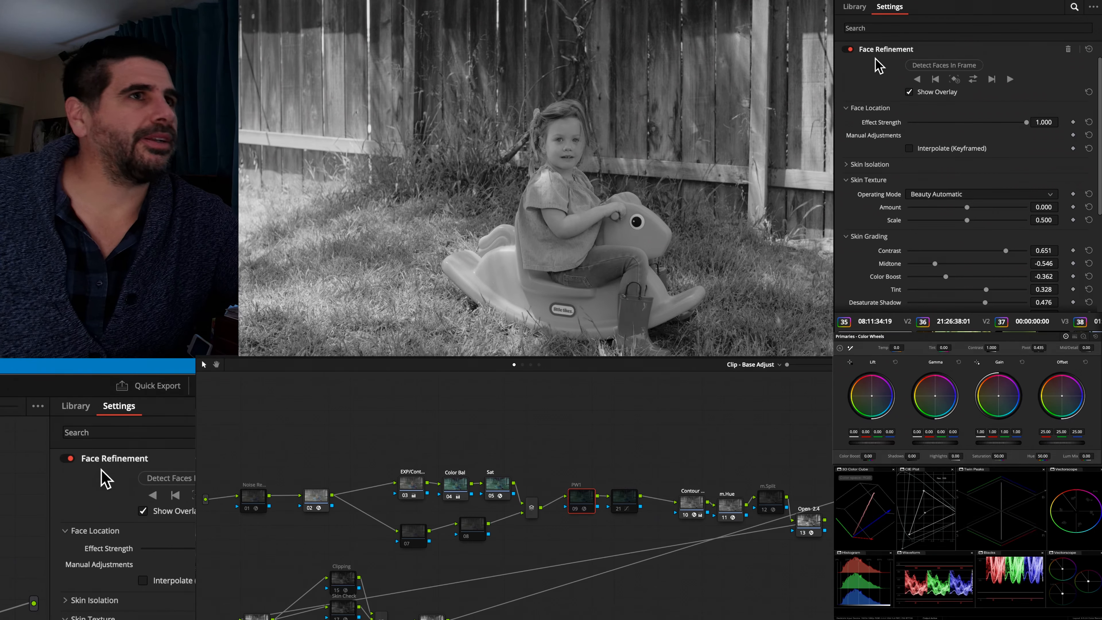
pyautogui.click(499, 489)
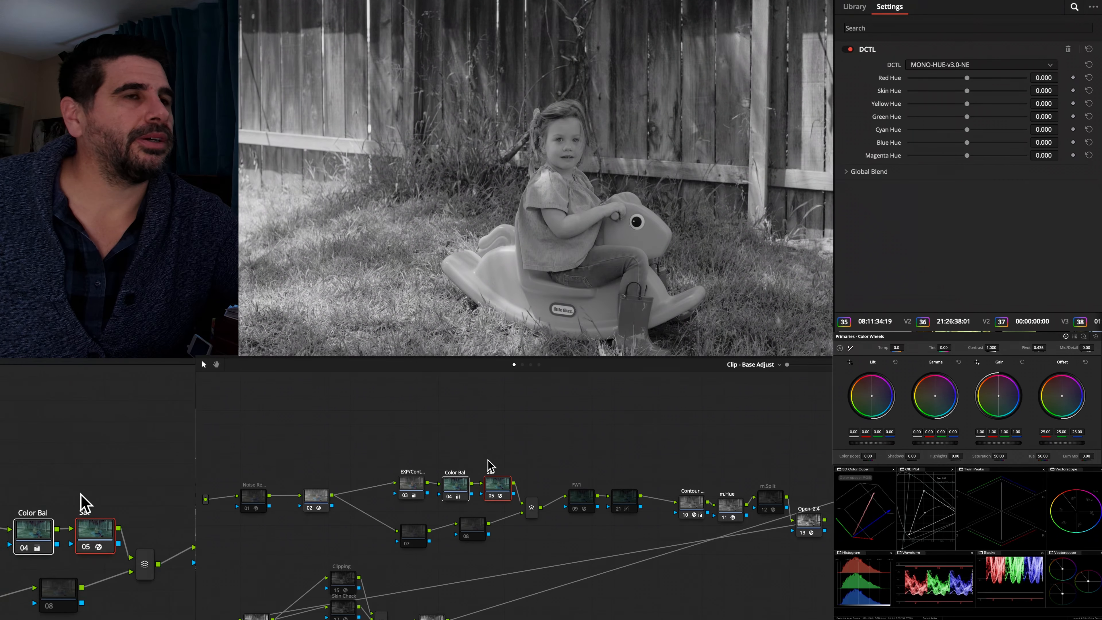
pyautogui.moveTo(498, 449); pyautogui.dragTo(421, 487)
pyautogui.hotkey('ctrl', 'd')
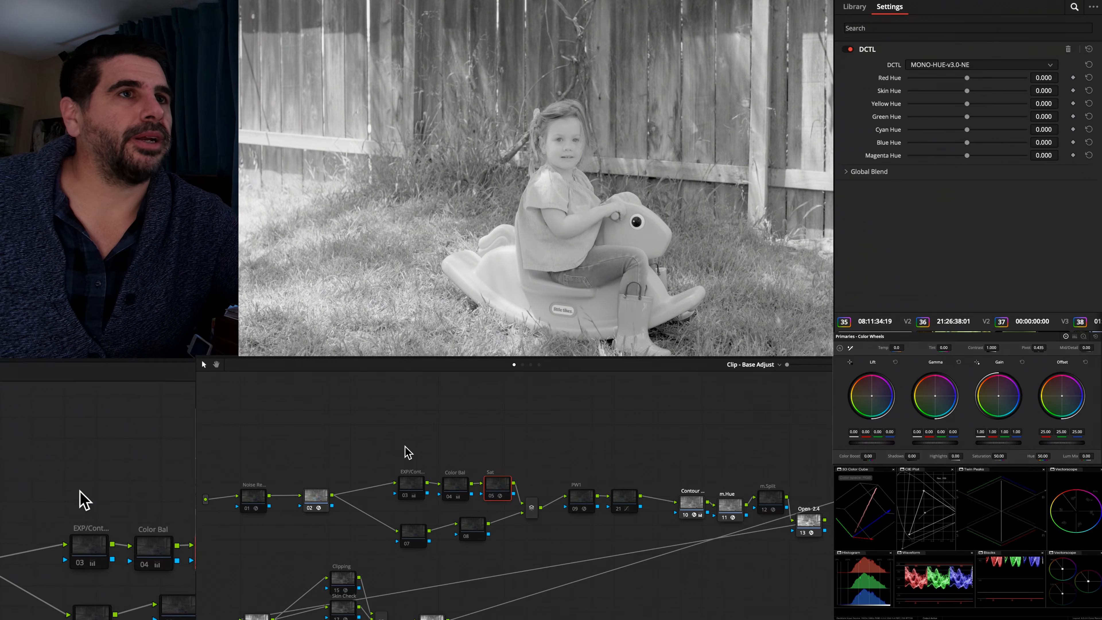
# - Enable only the EXP/Cont node in the upper branch and move the Open 2.4 node up into line with m.Split
pyautogui.click(416, 495)
pyautogui.hotkey('ctrl', 'd')
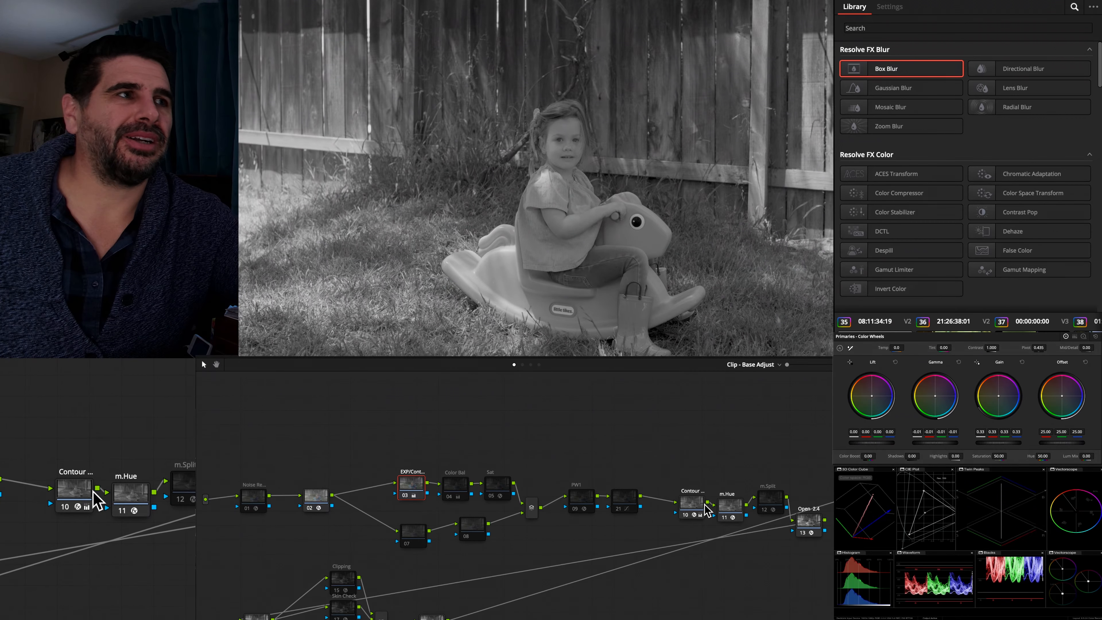
pyautogui.moveTo(802, 526); pyautogui.dragTo(810, 508)
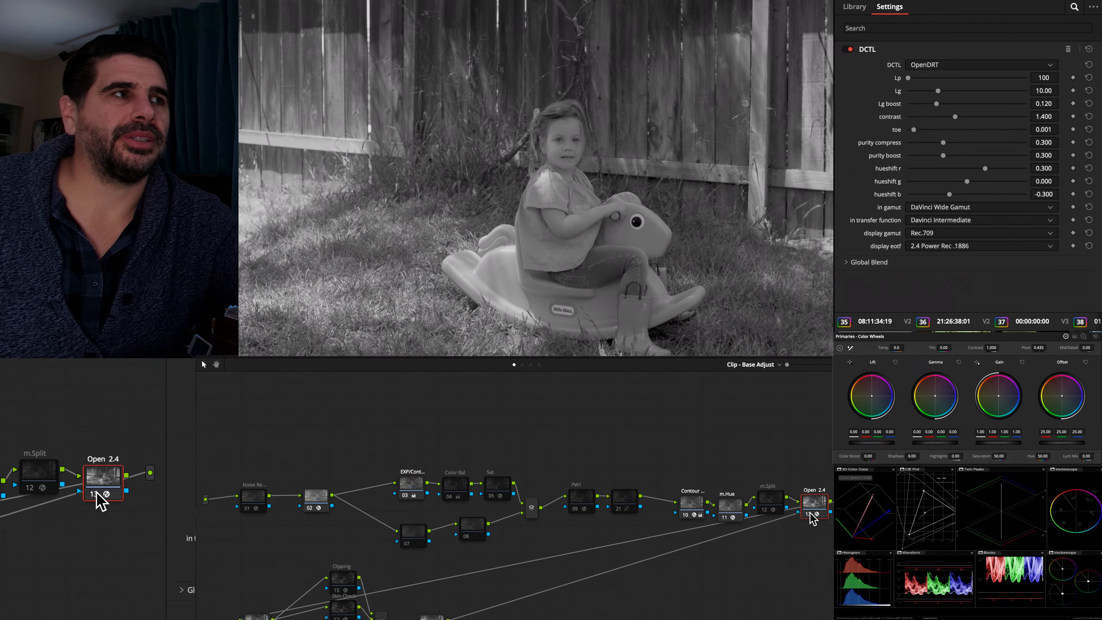
pyautogui.scroll(-2, 279, 574)
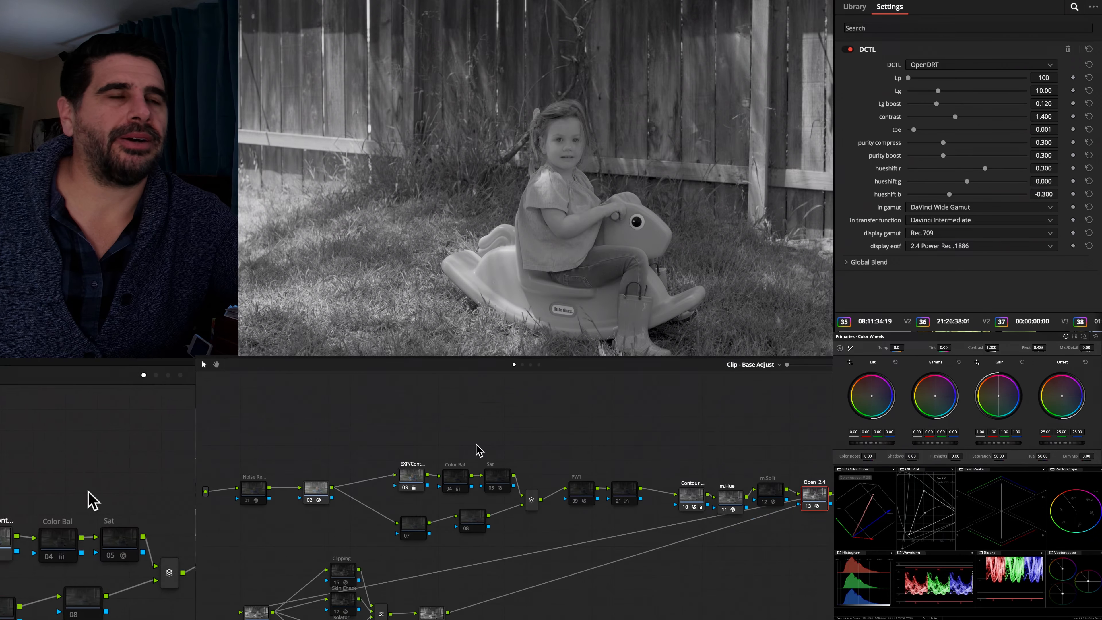
# - Disable EXP/Cont to compare, and turn the EXP/Cont, Color Bal and Sat nodes on together
pyautogui.click(410, 479)
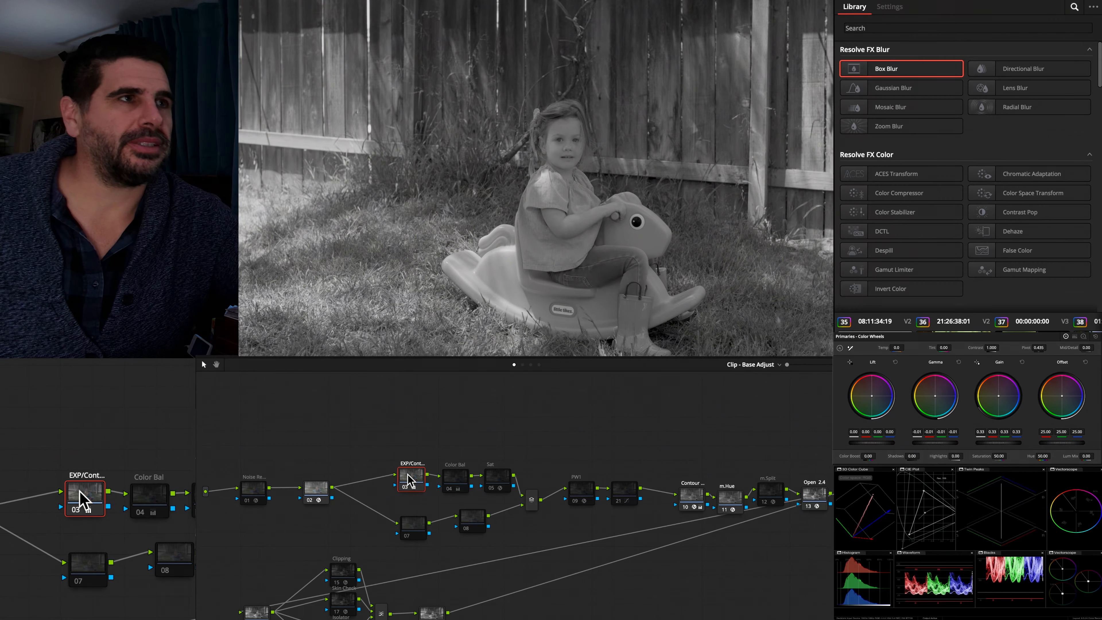
pyautogui.hotkey('ctrl', 'd')
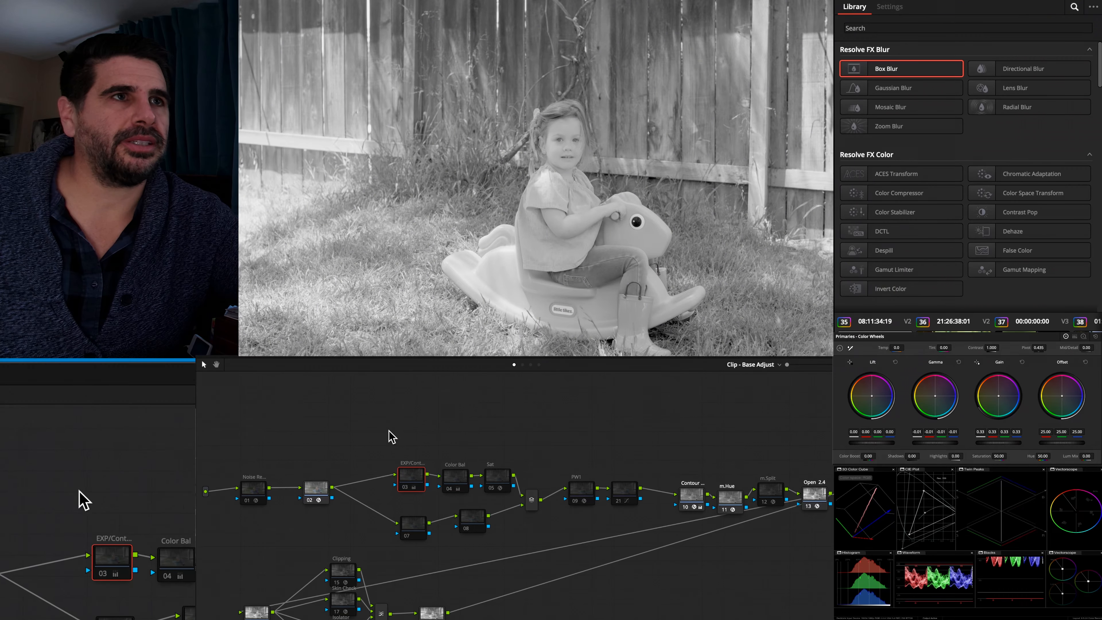
pyautogui.moveTo(389, 431); pyautogui.dragTo(485, 481)
pyautogui.hotkey('ctrl', 'd')
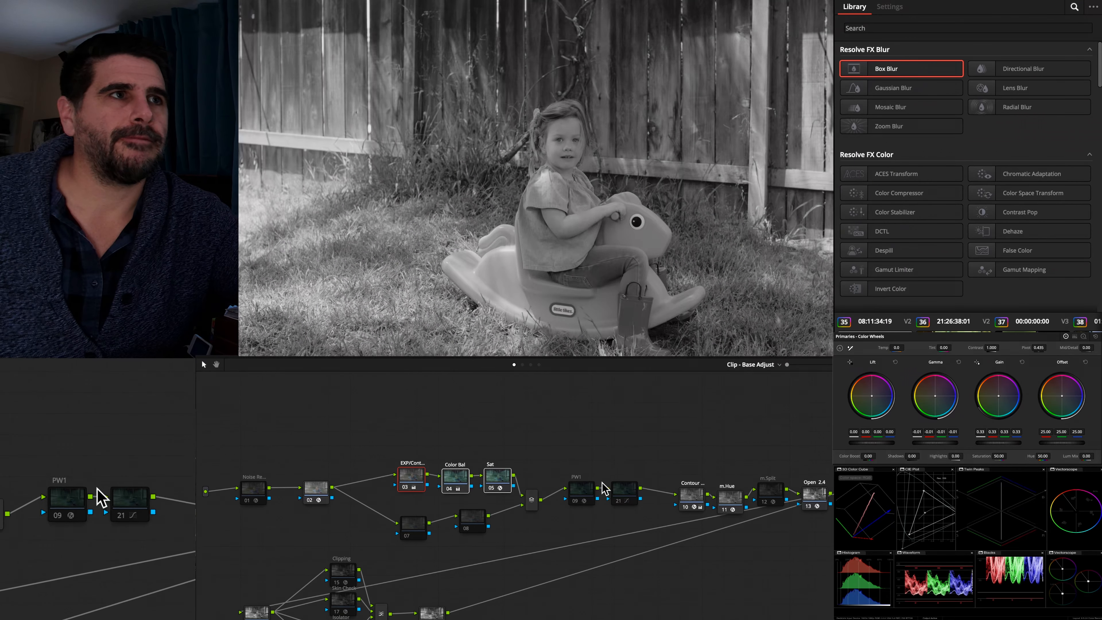
# - Turn PW1 back on and toggle the curves node after it on and off to compare
pyautogui.click(579, 494)
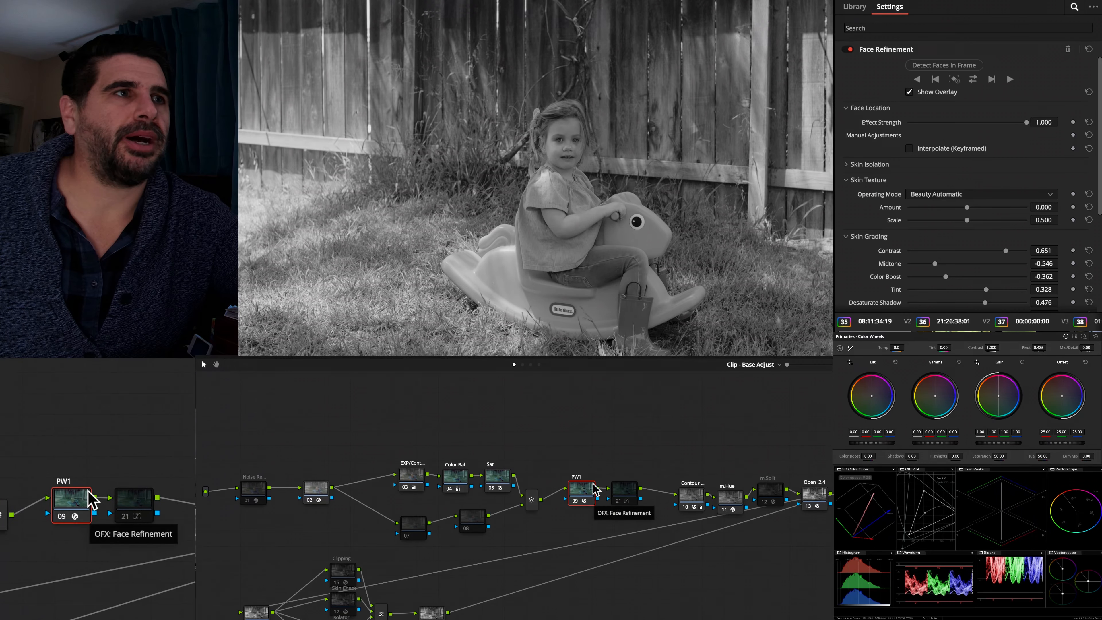
pyautogui.click(630, 495)
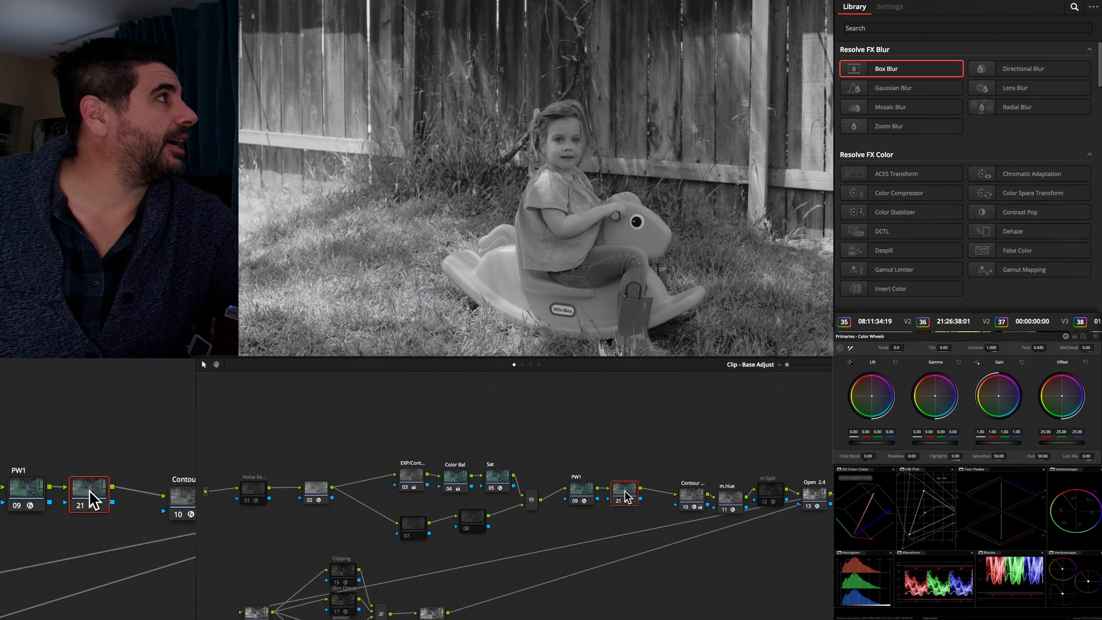
pyautogui.press('super+d')
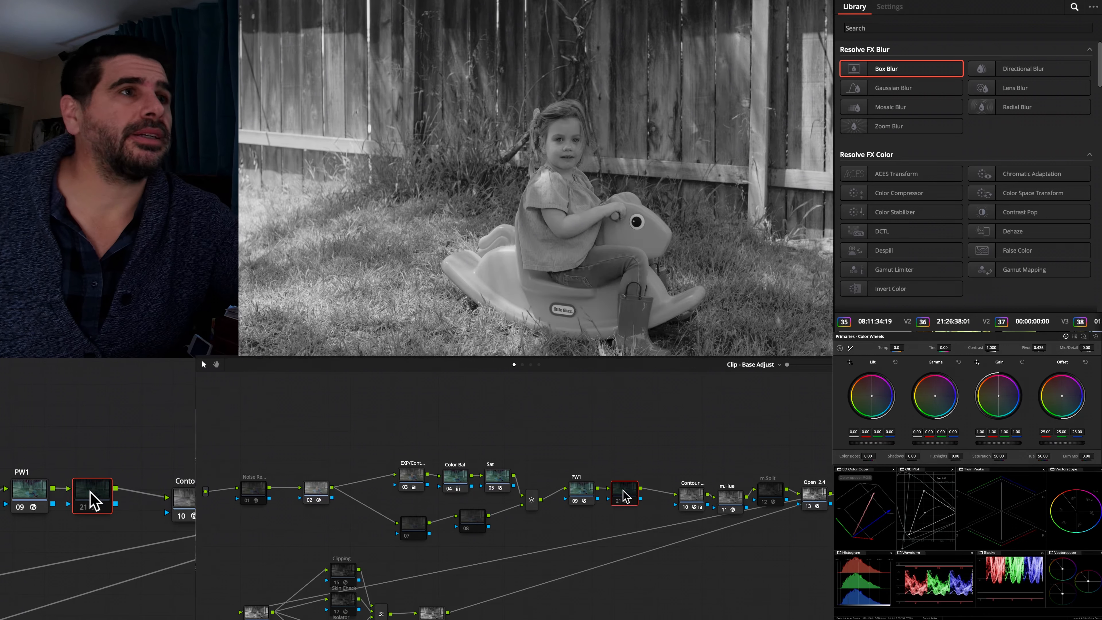
# - Review the Contour node's split and saturation settings and compare the image with the node off and on
pyautogui.click(699, 499)
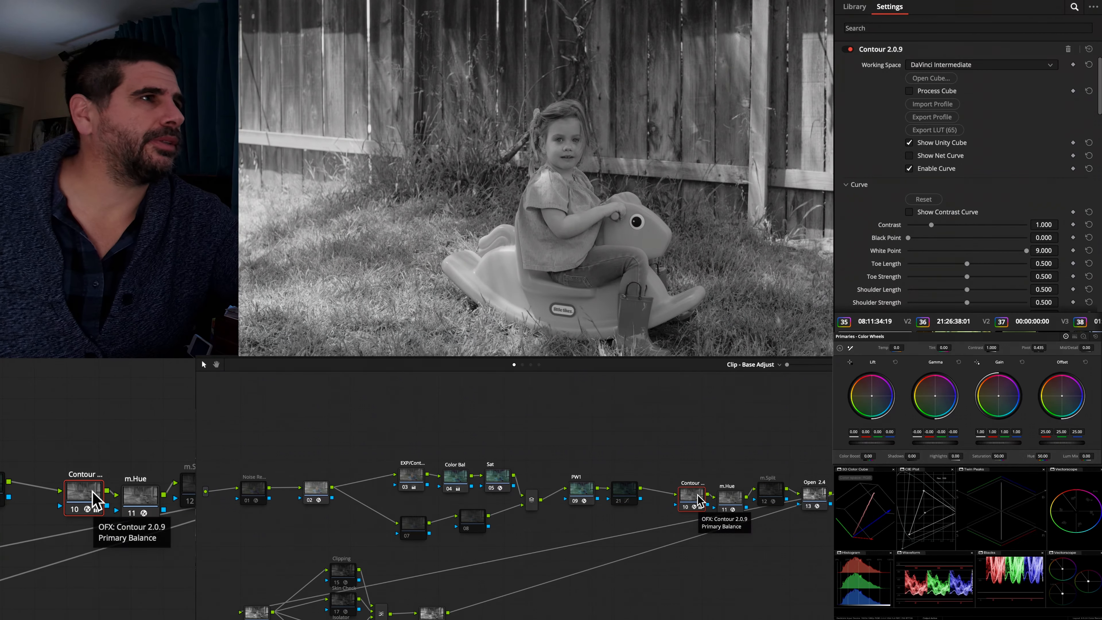
pyautogui.scroll(-10, 947, 222)
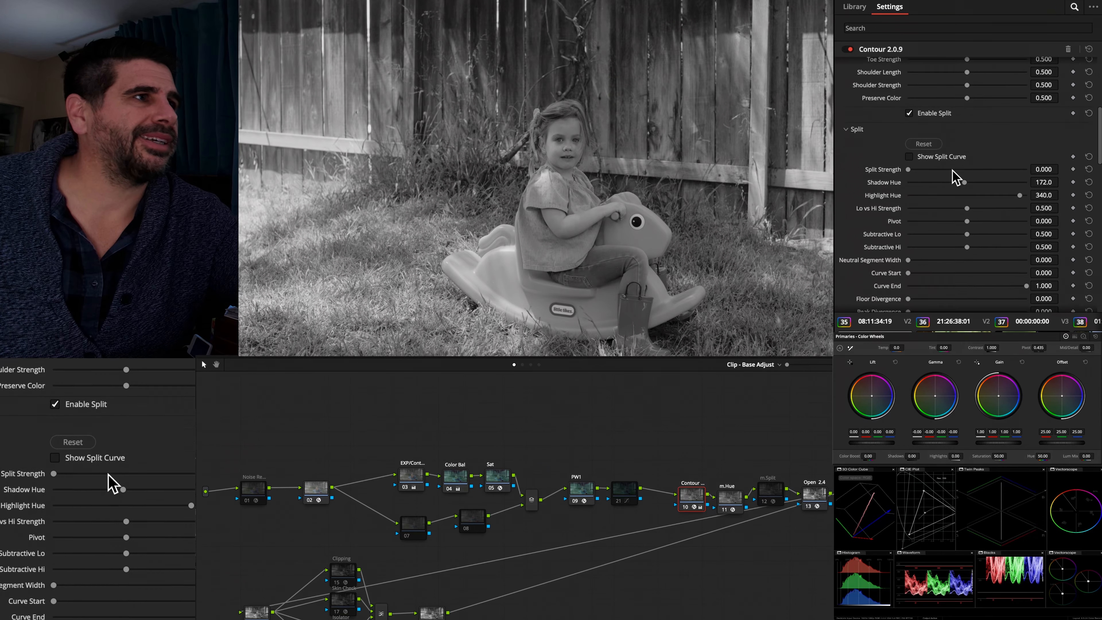
pyautogui.scroll(-8, 952, 178)
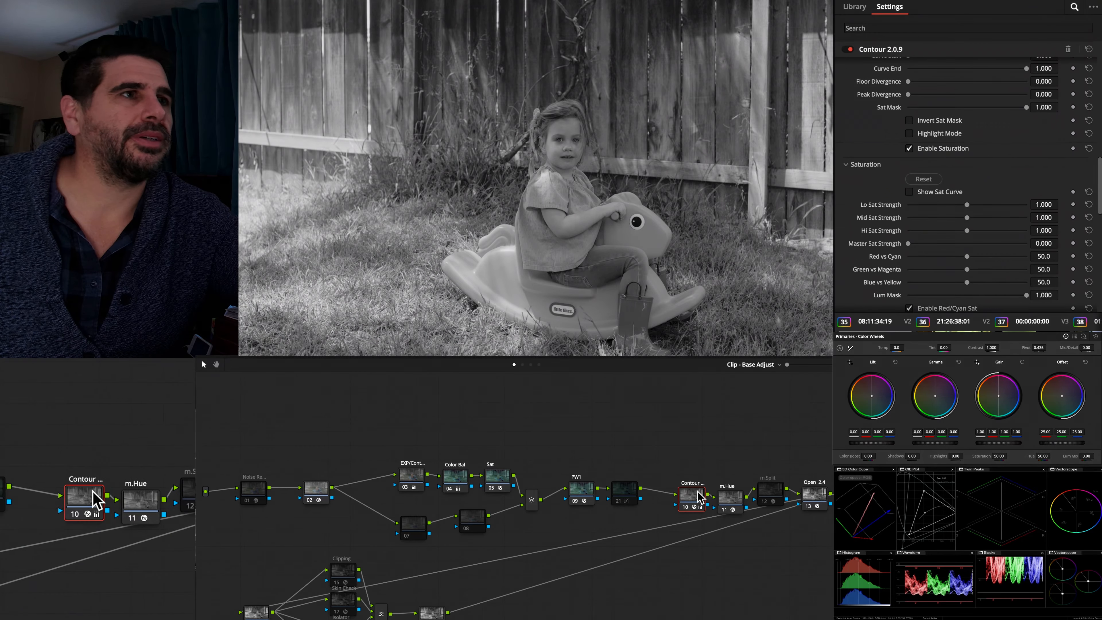
pyautogui.hotkey('ctrl', 'd')
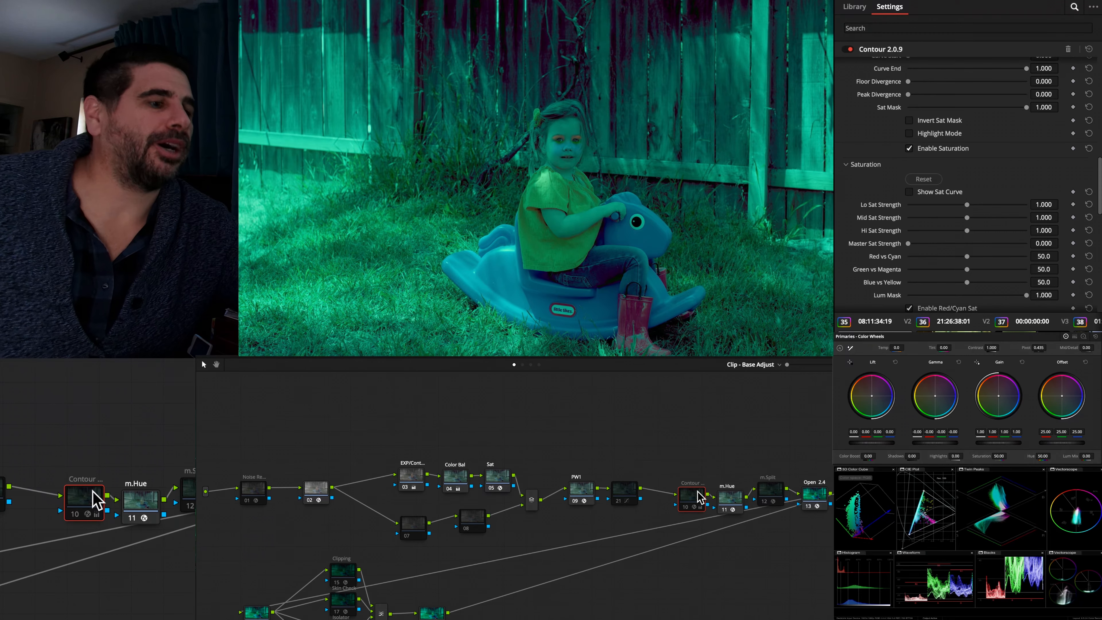
pyautogui.press('super+d')
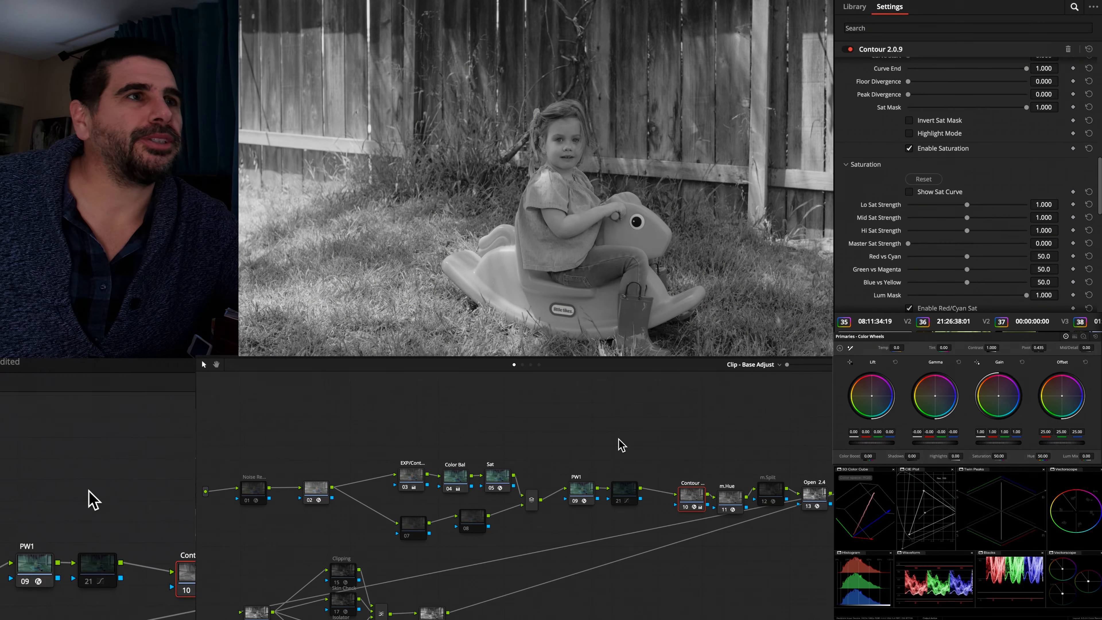
# - Disable all the nodes from EXP/Cont through Contour together, including the lower parallel branch
pyautogui.moveTo(619, 438); pyautogui.dragTo(391, 517)
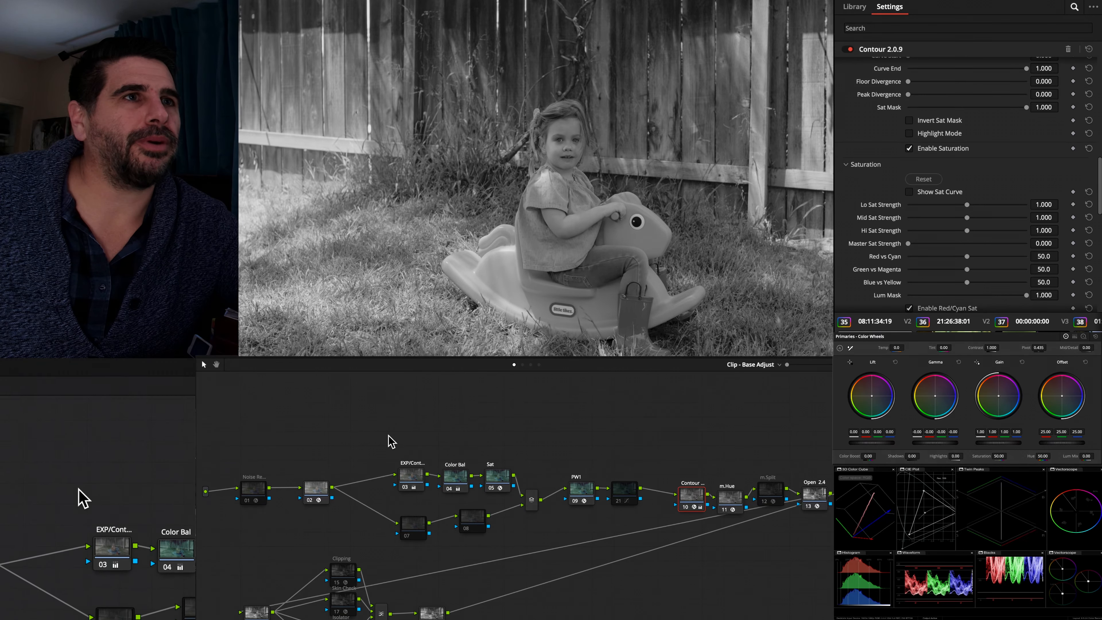
pyautogui.moveTo(388, 435); pyautogui.dragTo(630, 545)
pyautogui.hotkey('ctrl', 'd')
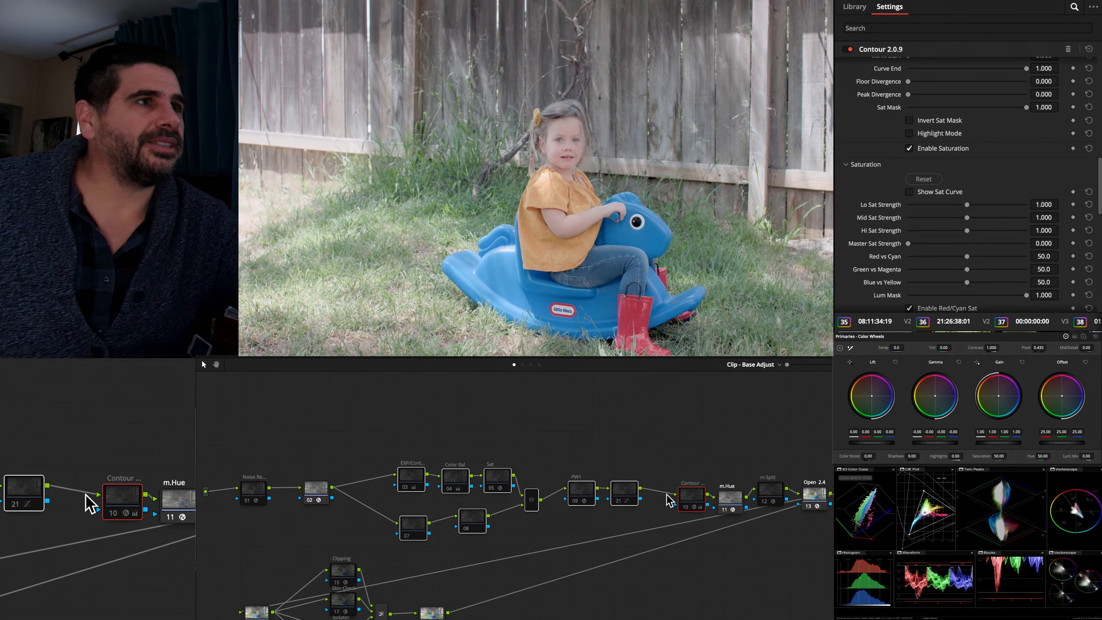
# - Delete the m.Hue node, move Contour slightly up into line, and turn Contour back on
pyautogui.click(726, 506)
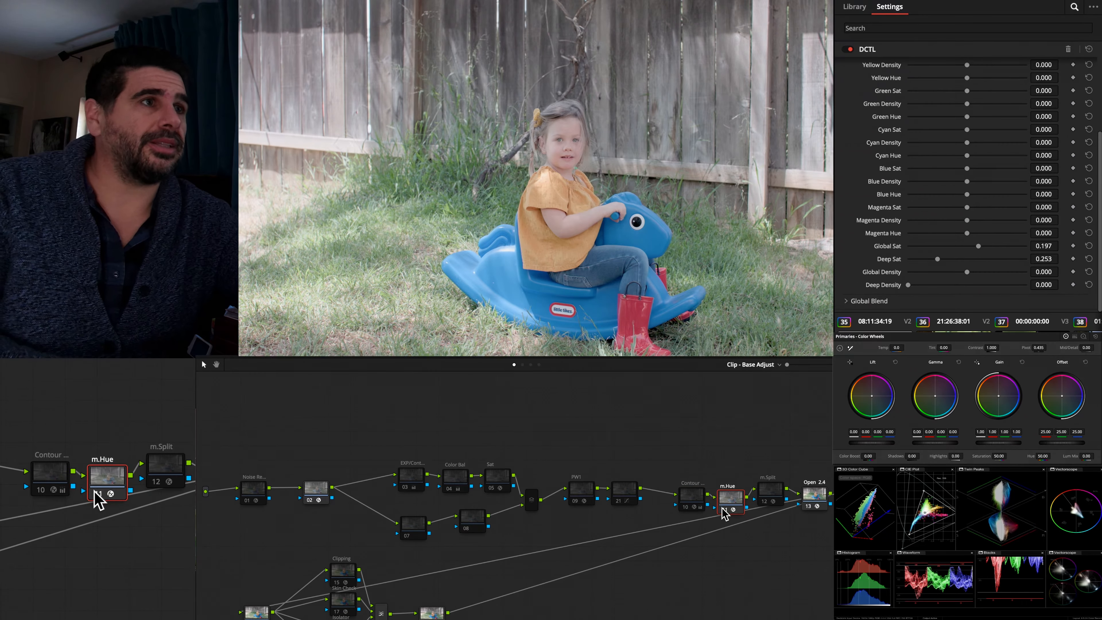
pyautogui.press('Delete')
pyautogui.moveTo(699, 505); pyautogui.dragTo(703, 489)
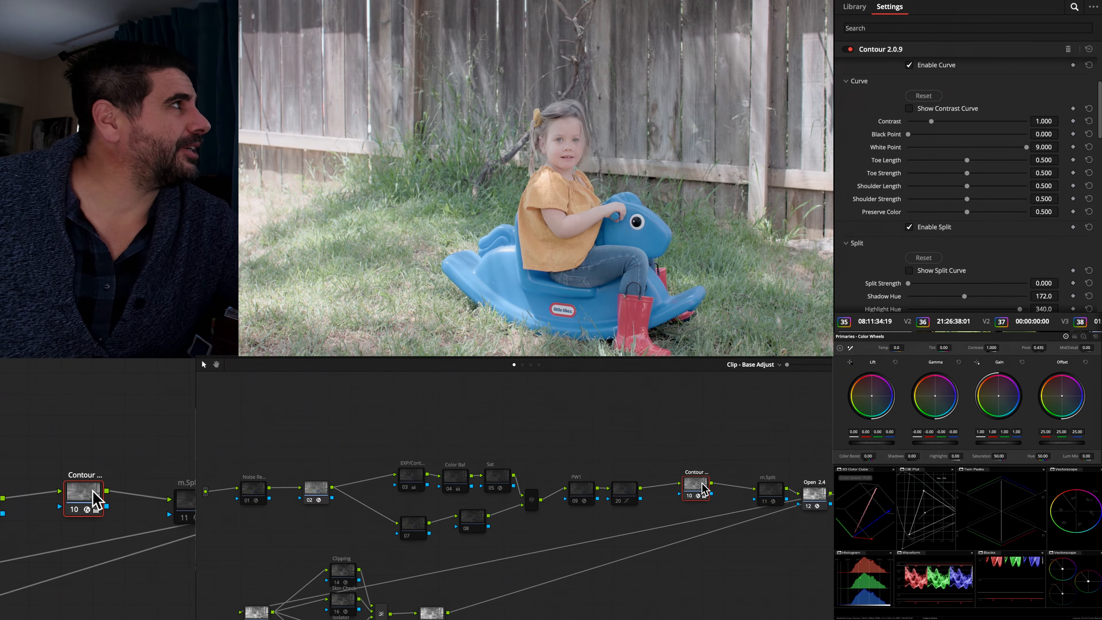
pyautogui.press('super+d')
pyautogui.press('super+d')
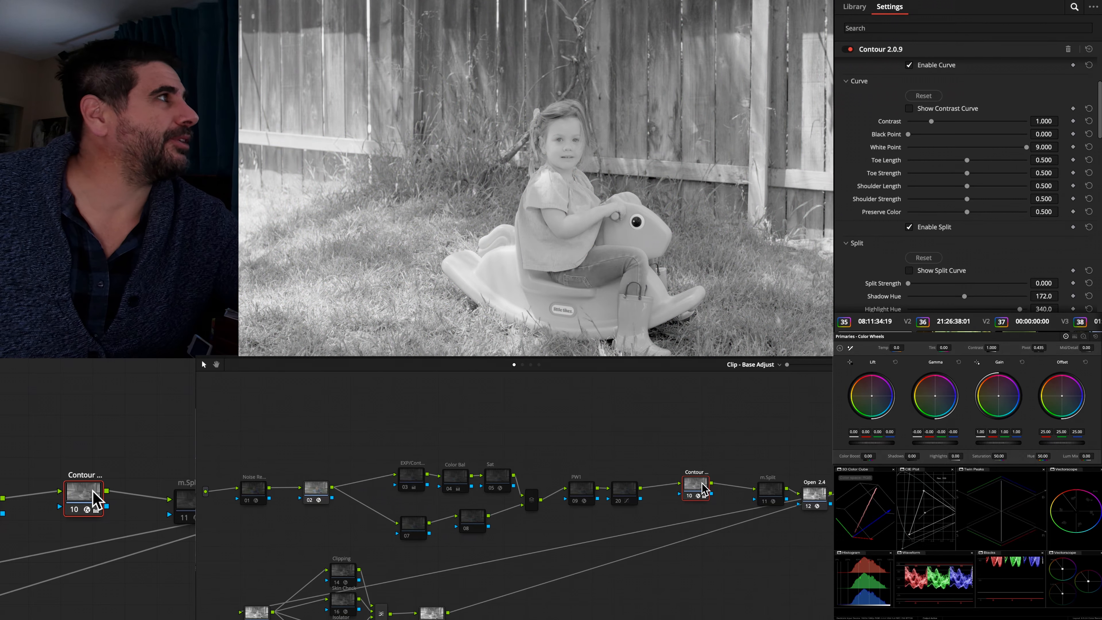
# - Enable all the nodes between EXP/Cont and the curves node together, including the lower parallel branch
pyautogui.moveTo(640, 429); pyautogui.dragTo(395, 546)
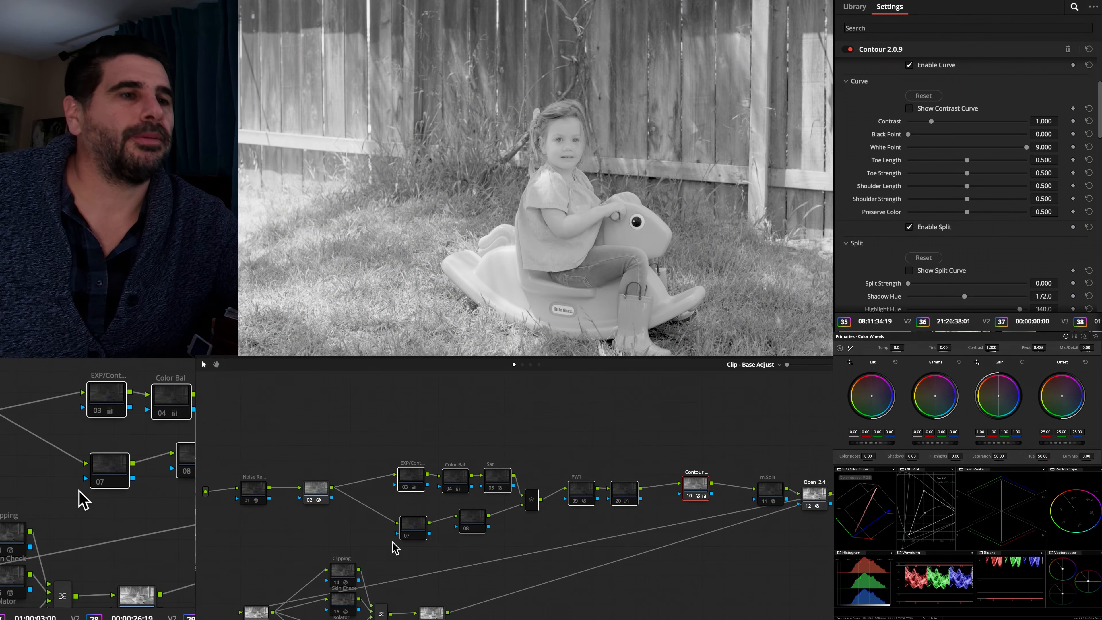
pyautogui.press('super+d')
pyautogui.press('super+d')
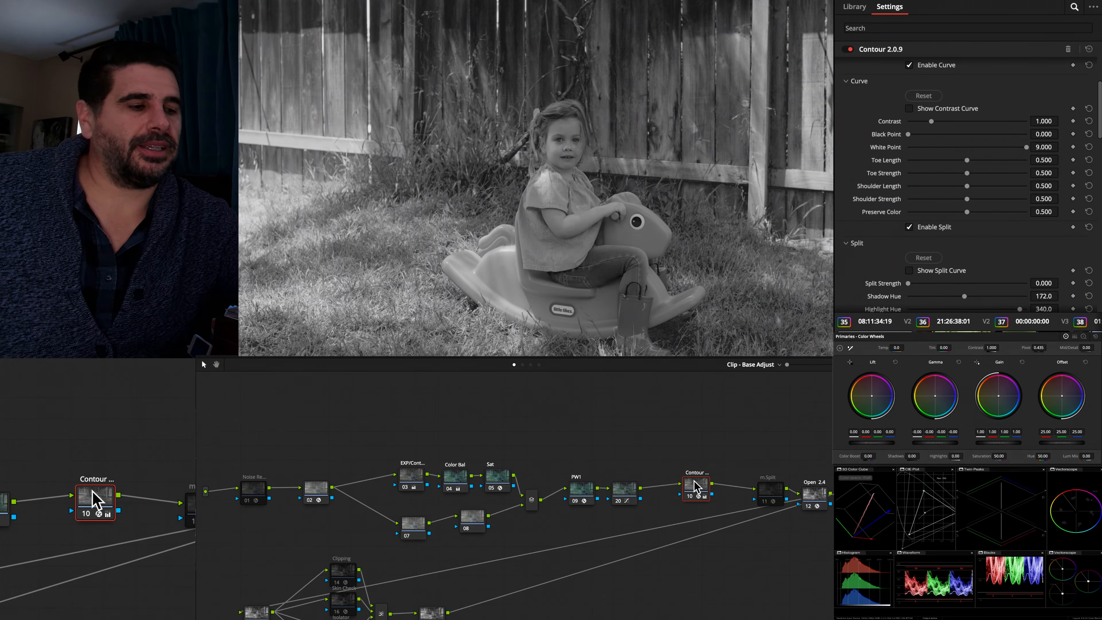
# - Disable the Color Bal node while Contour is bypassed to show the colour image, and turn Contour back on
pyautogui.hotkey('ctrl', 'd')
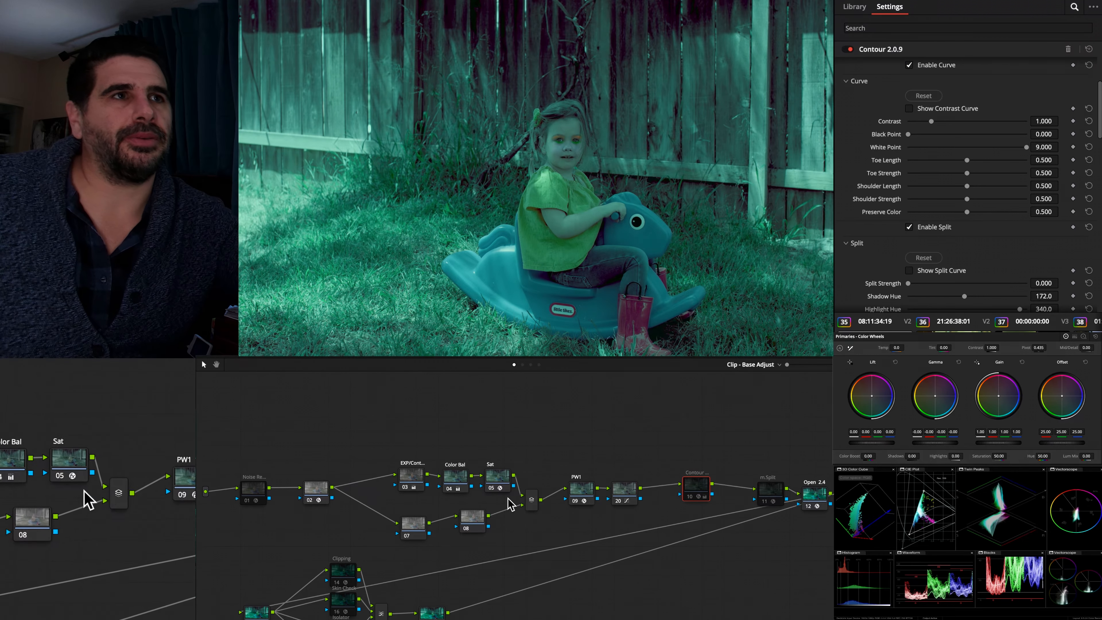
pyautogui.click(456, 478)
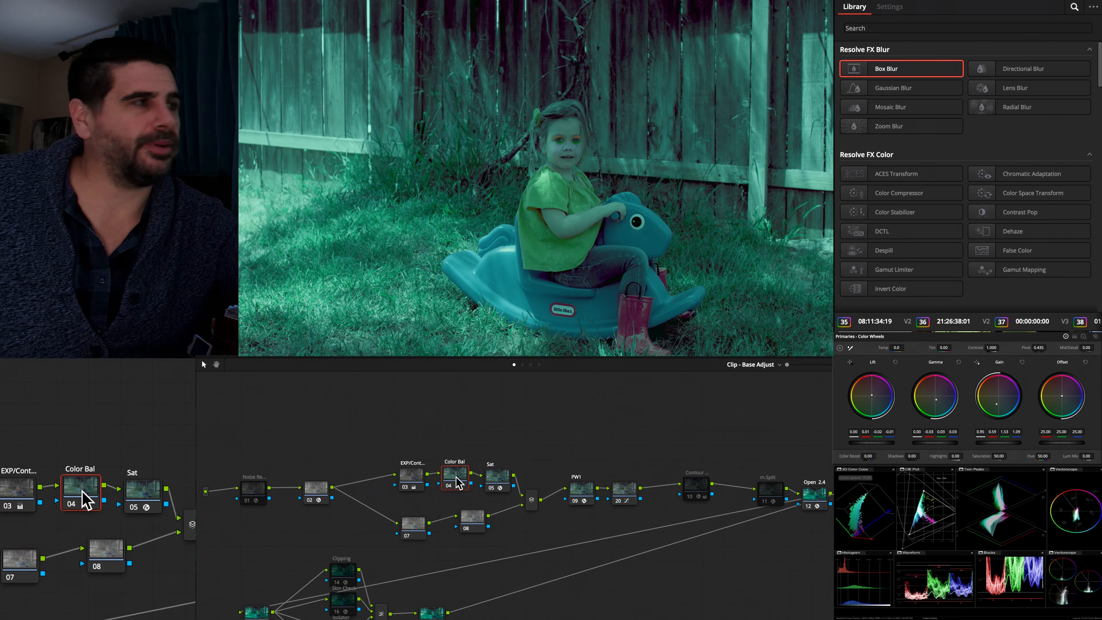
pyautogui.hotkey('ctrl', 'd')
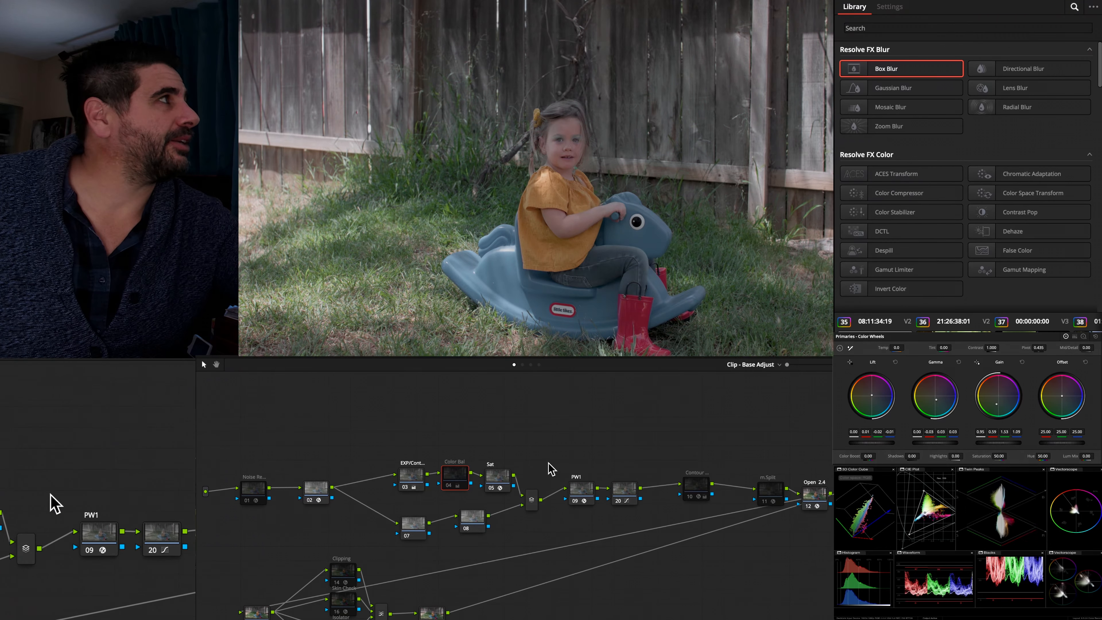
pyautogui.click(696, 493)
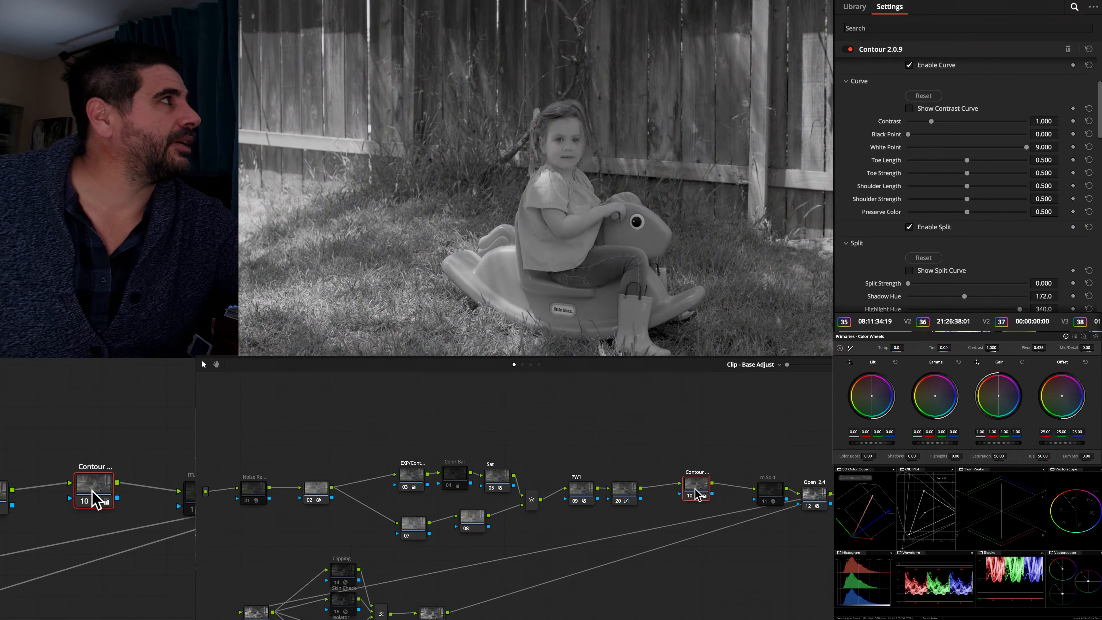
# - Switch the Color Bal node on and off to compare its effect on the black-and-white image, leaving it enabled
pyautogui.click(463, 479)
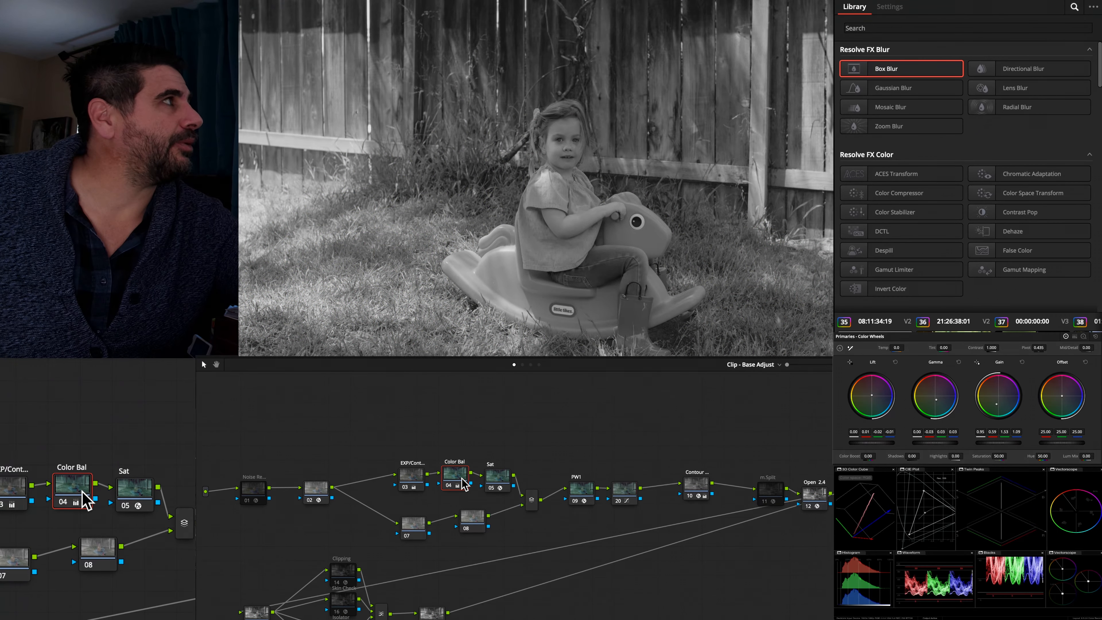
pyautogui.hotkey('ctrl', 'd')
pyautogui.hotkey('ctrl', 'd')
pyautogui.hotkey('ctrl', 'd')
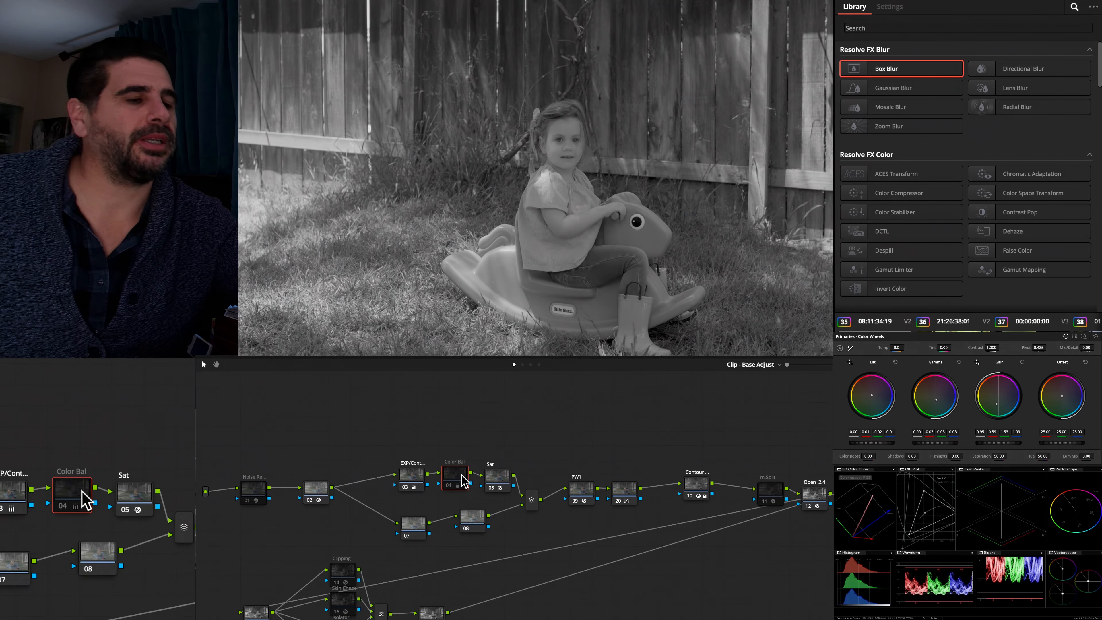
pyautogui.hotkey('ctrl', 'd')
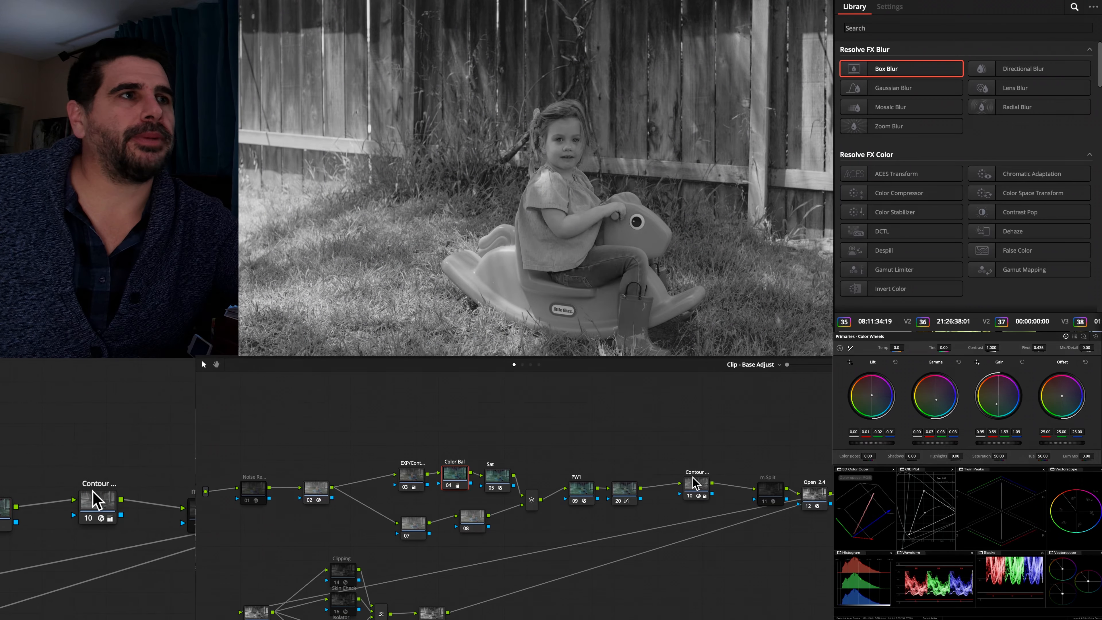
# - Toggle the Contour node to compare the black-and-white image with the tinted colour image beneath it, leaving Contour bypassed
pyautogui.click(694, 484)
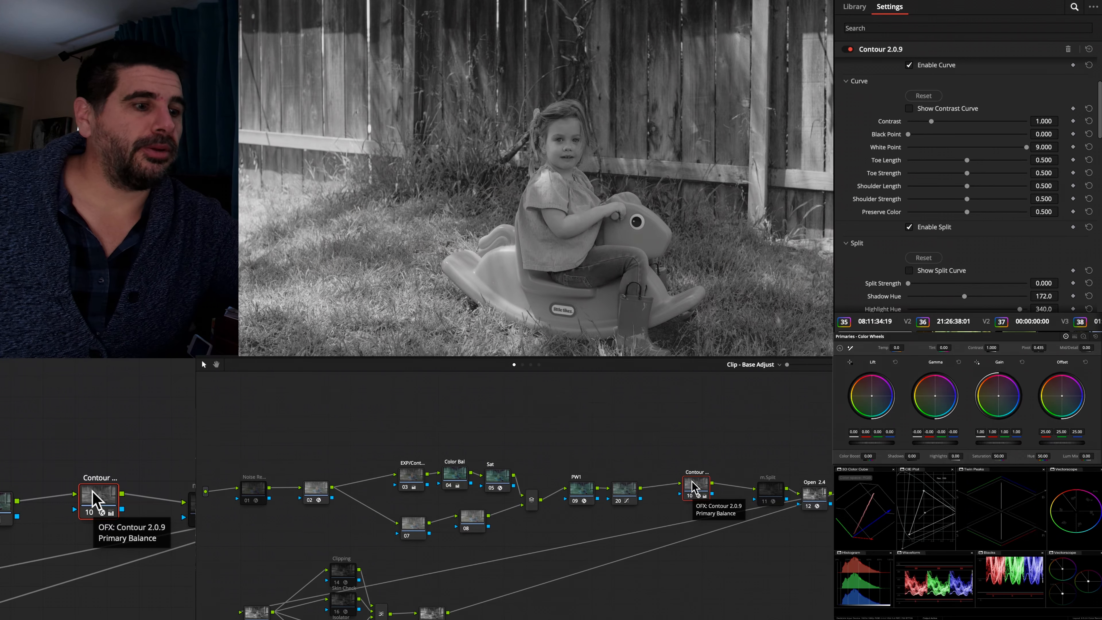
pyautogui.hotkey('ctrl', 'd')
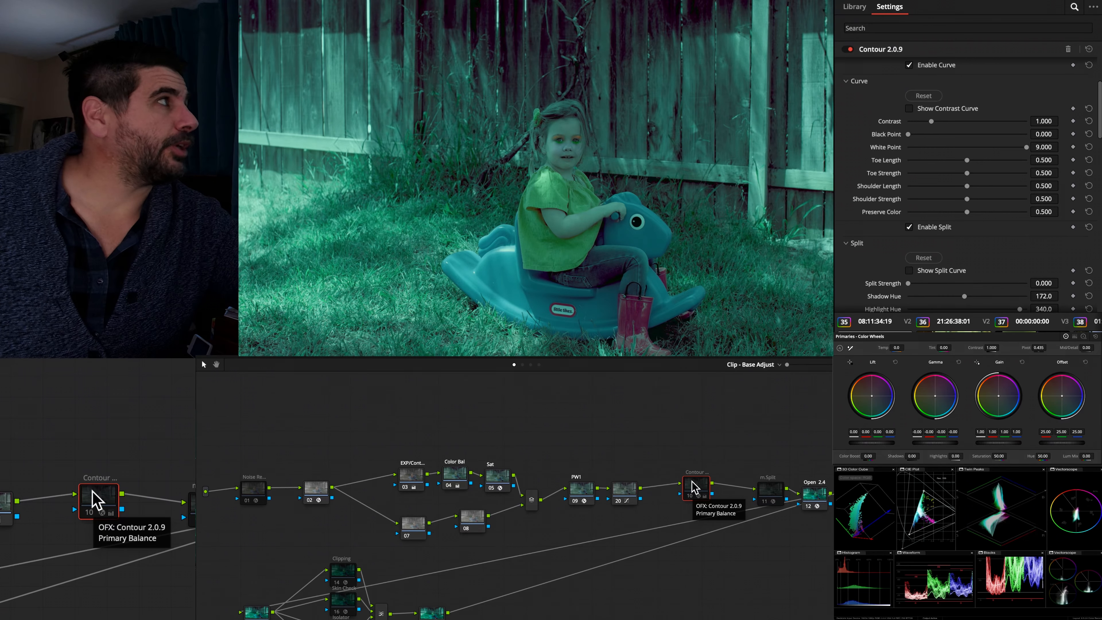
pyautogui.press('super+d')
pyautogui.press('super+d')
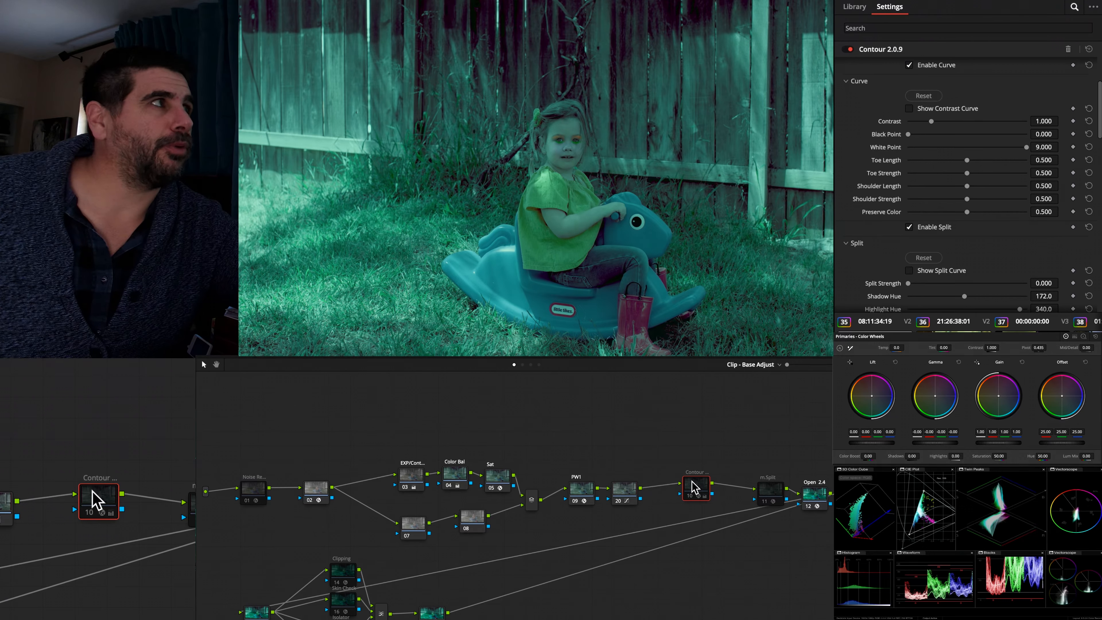
pyautogui.hotkey('ctrl', 'd')
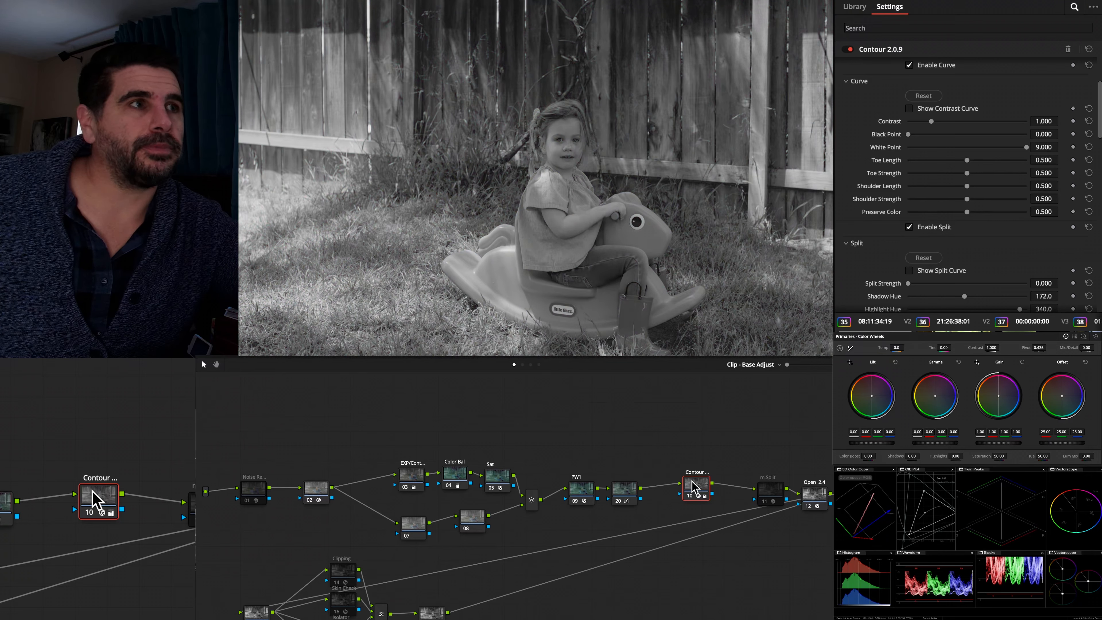
pyautogui.hotkey('ctrl', 'd')
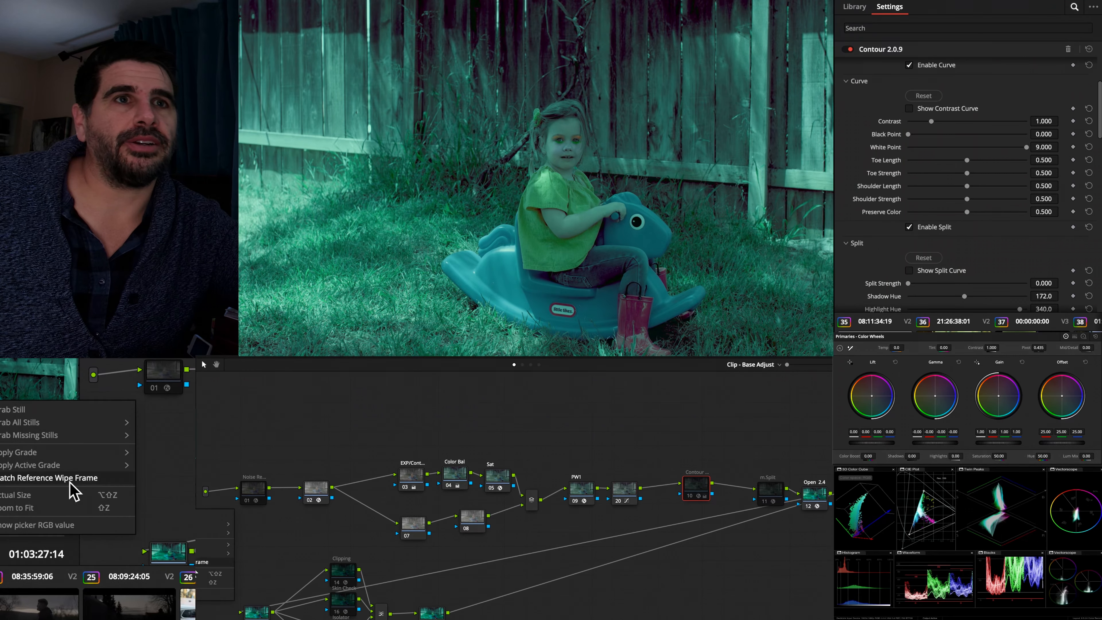
pyautogui.click(72, 434)
pyautogui.click(71, 406)
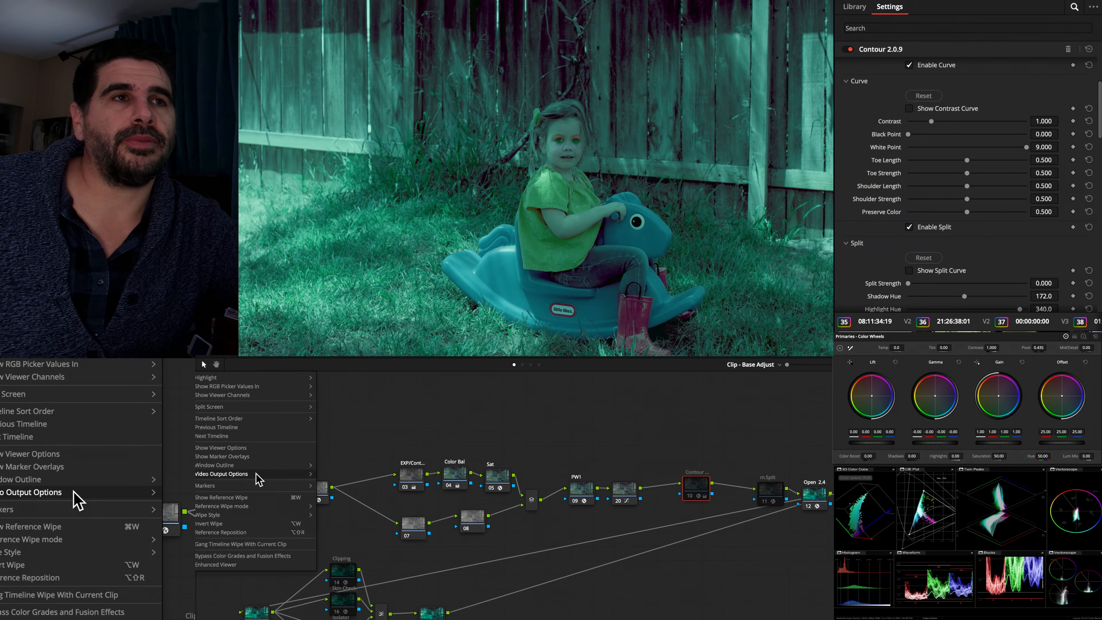
pyautogui.click(77, 494)
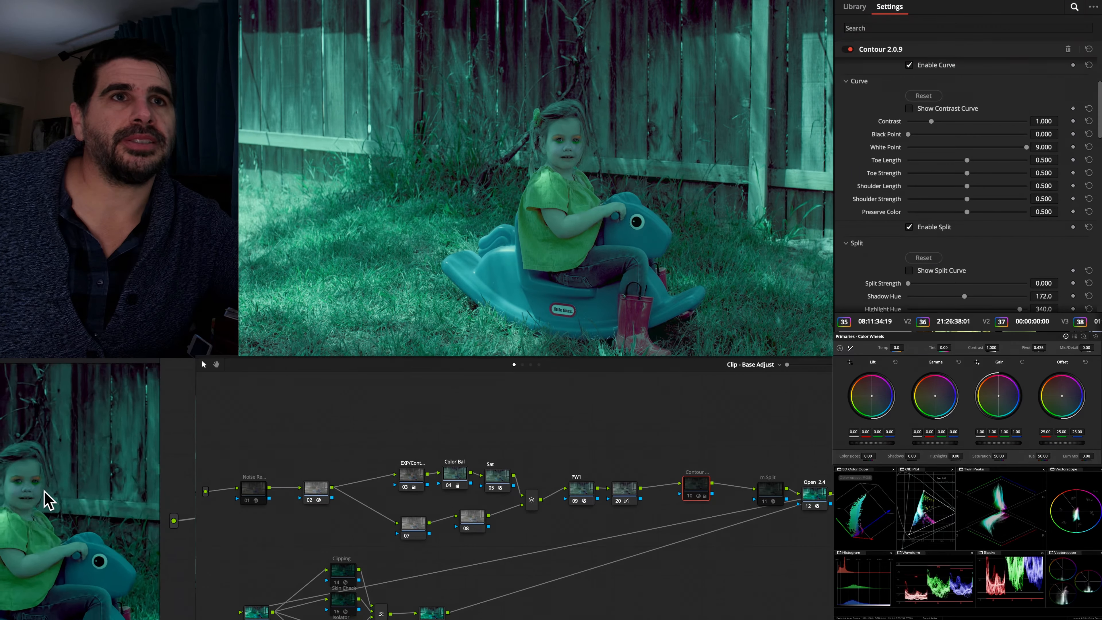
# - Compare the girl's face in close-up with the PW1 Face Refinement node off and on
pyautogui.scroll(10, 47, 496)
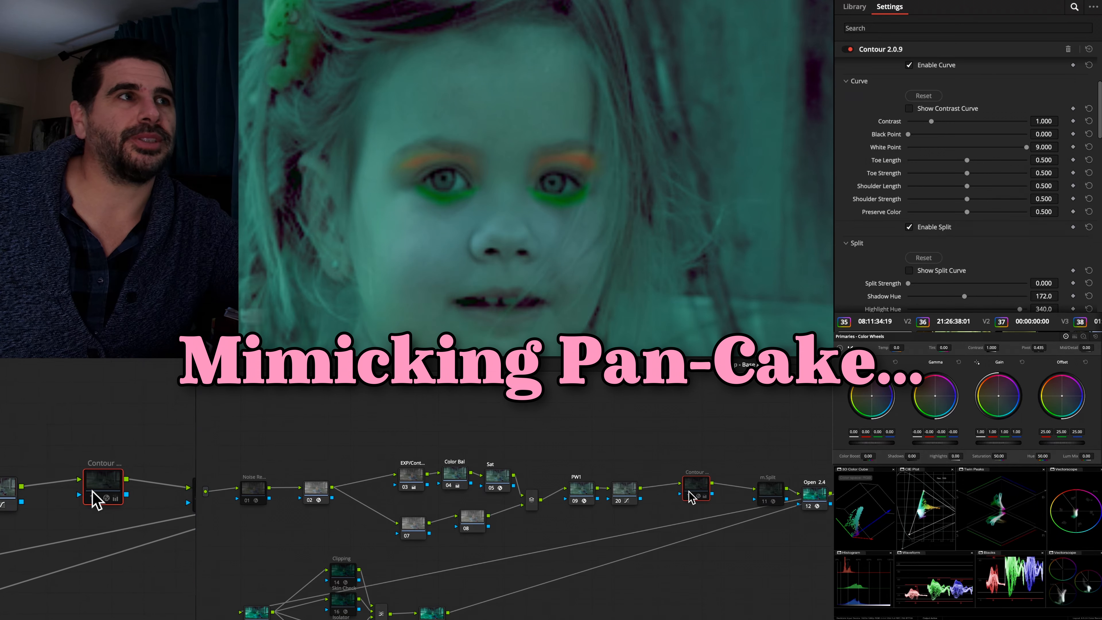
pyautogui.click(576, 491)
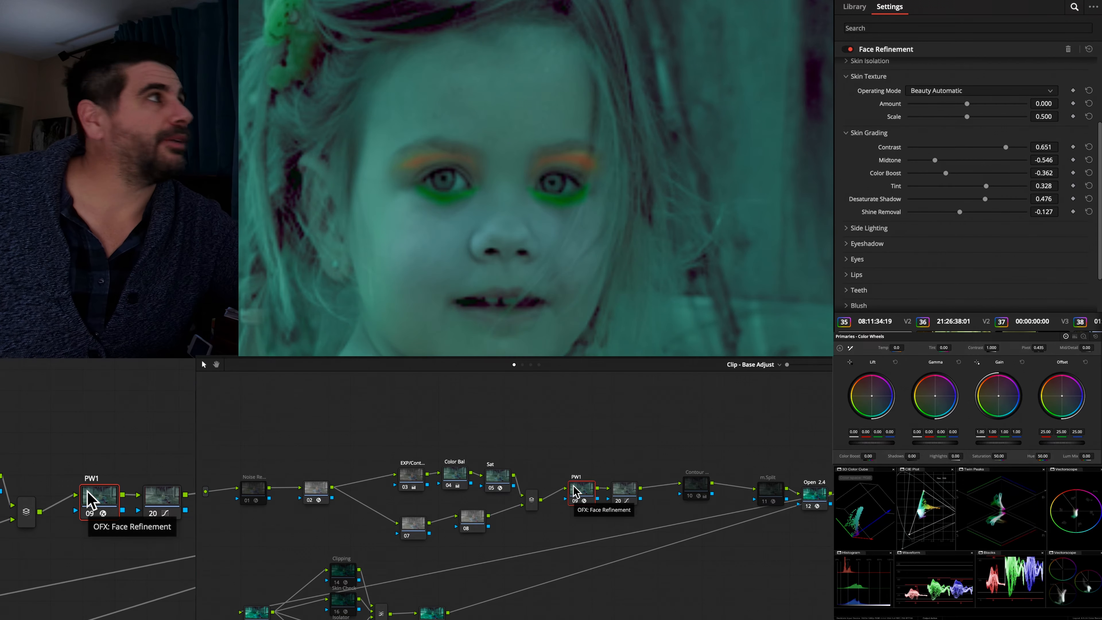
pyautogui.press('super+d')
pyautogui.press('super+d')
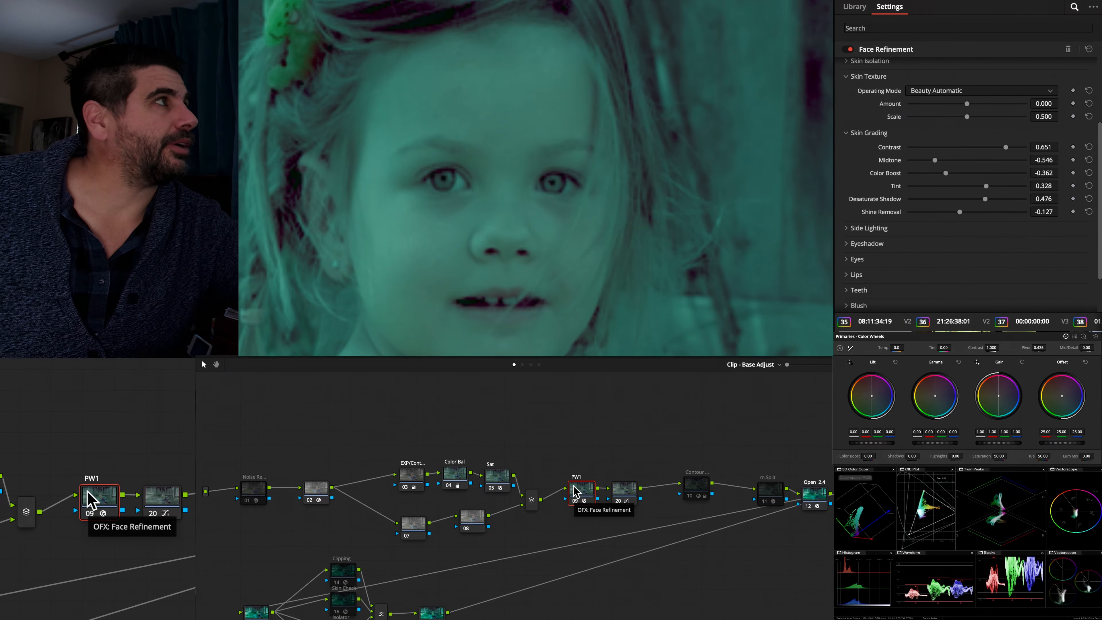
# - Turn Contour back on and toggle PW1 and the adjacent curves node together to compare the face, leaving all of them enabled
pyautogui.click(699, 489)
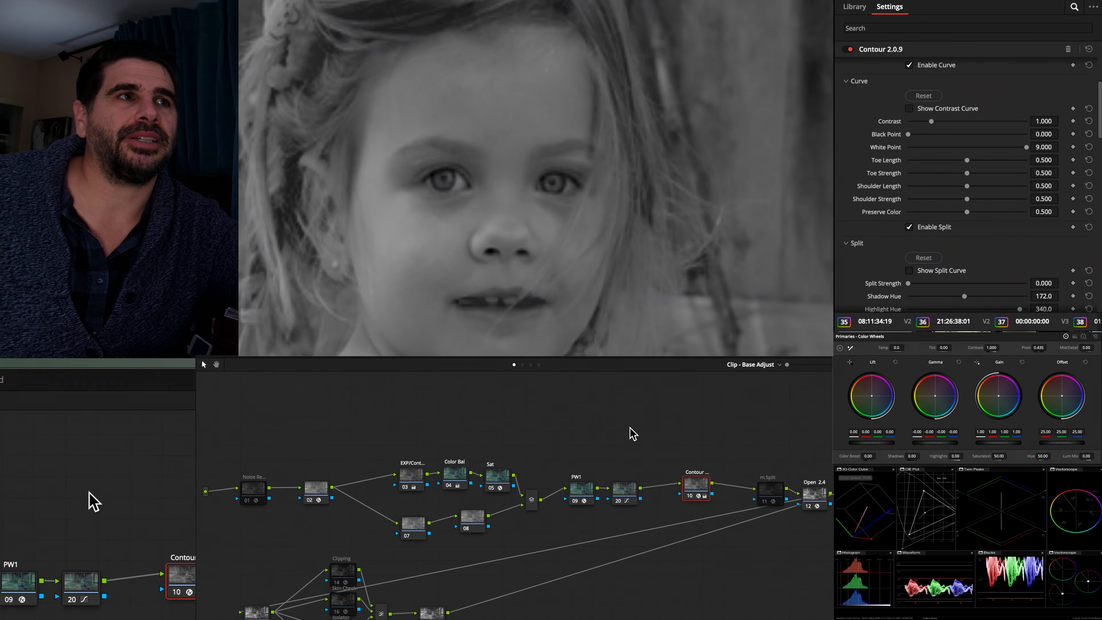
pyautogui.moveTo(630, 419); pyautogui.dragTo(635, 503)
pyautogui.press('super+d')
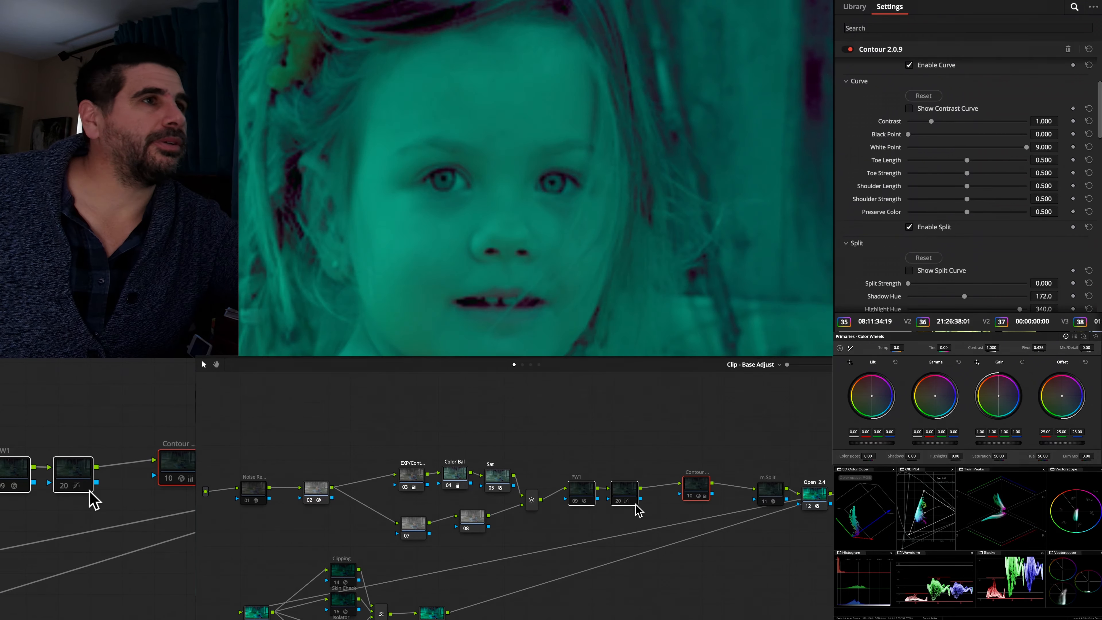
pyautogui.press('super+d')
pyautogui.click(617, 452)
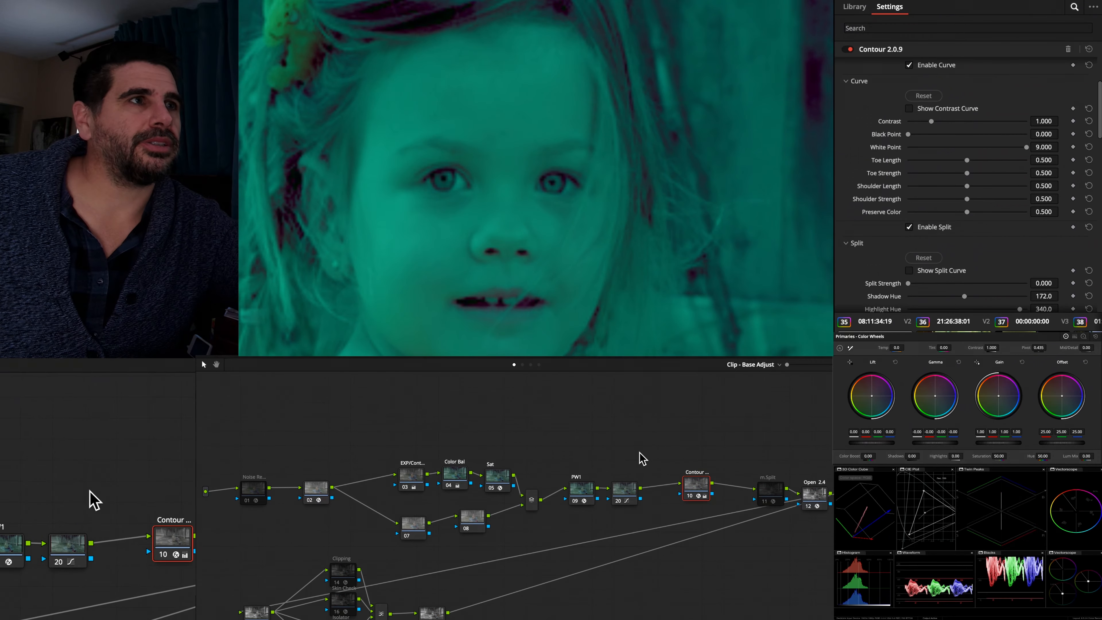
# - Set the upper eyeshadow temperature (Temp Upper) to about -118 in the PW1 node's Face Refinement
pyautogui.click(624, 498)
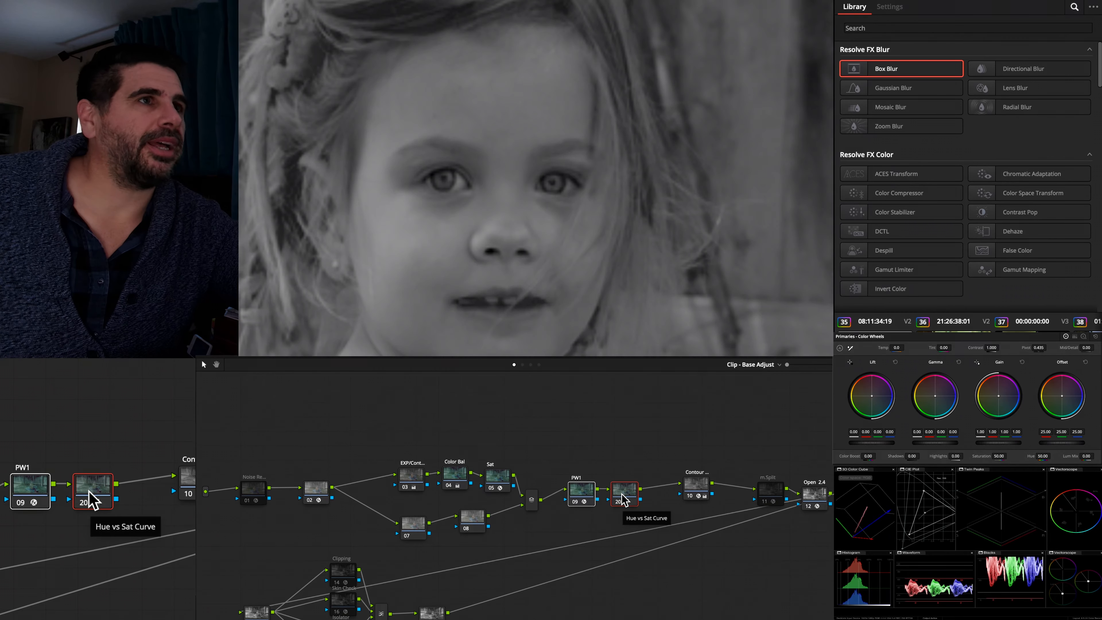
pyautogui.click(582, 490)
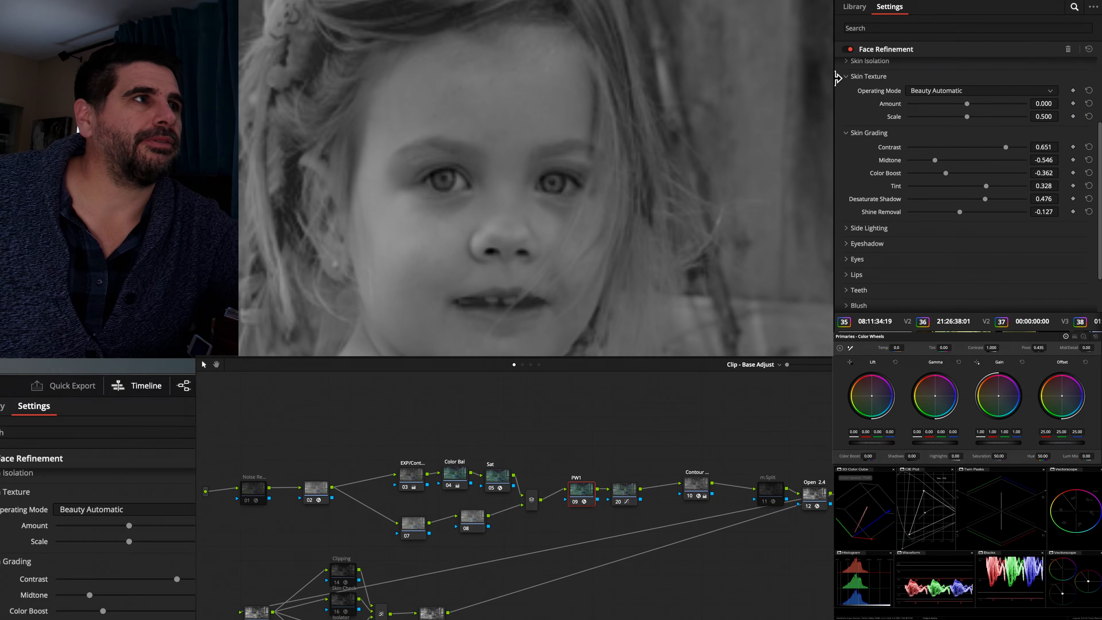
pyautogui.scroll(3, 880, 87)
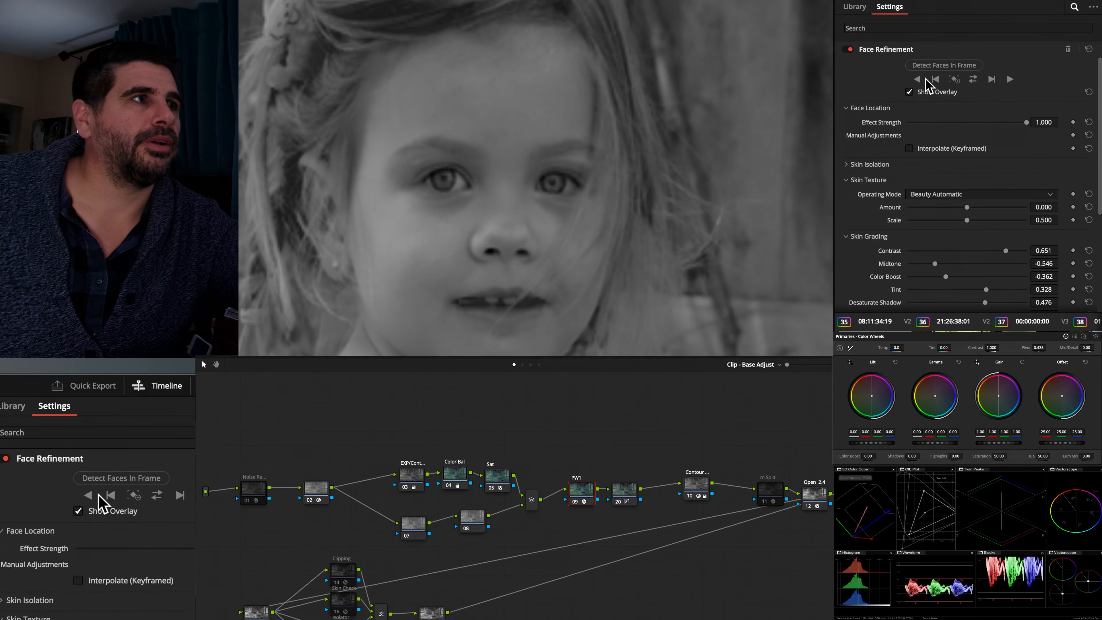
pyautogui.scroll(-3, 926, 87)
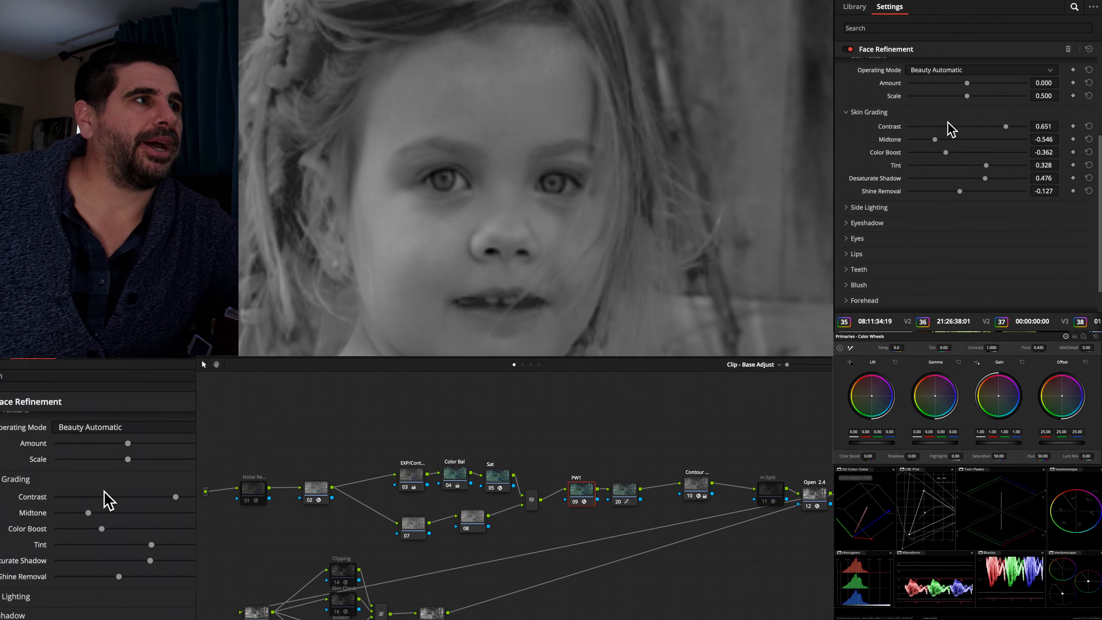
pyautogui.click(848, 225)
pyautogui.scroll(-1, 861, 213)
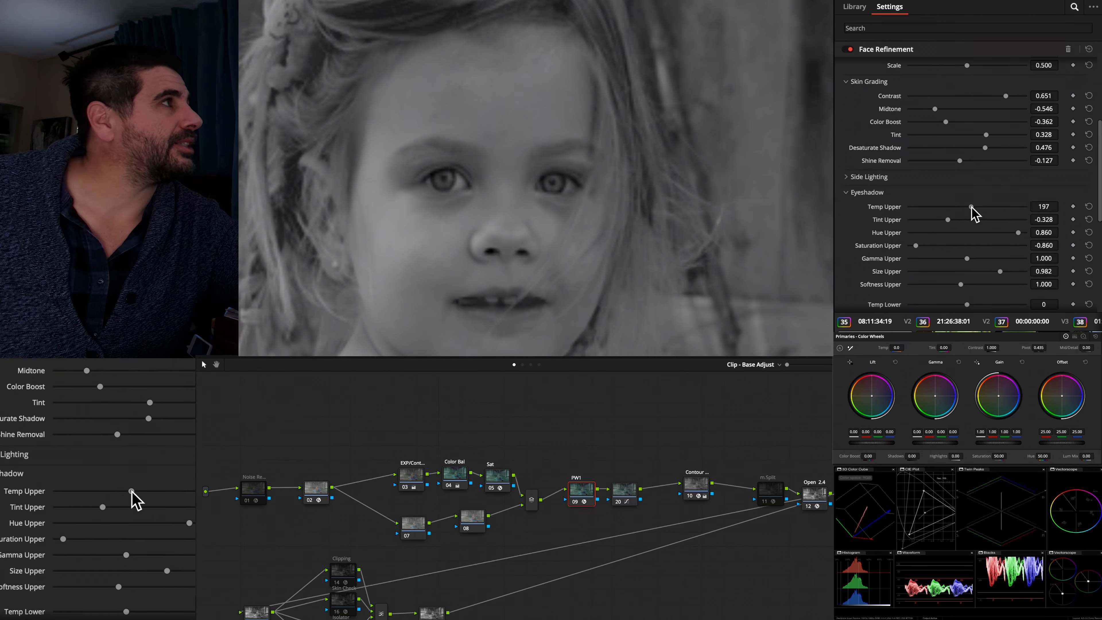
pyautogui.moveTo(971, 207); pyautogui.dragTo(940, 208)
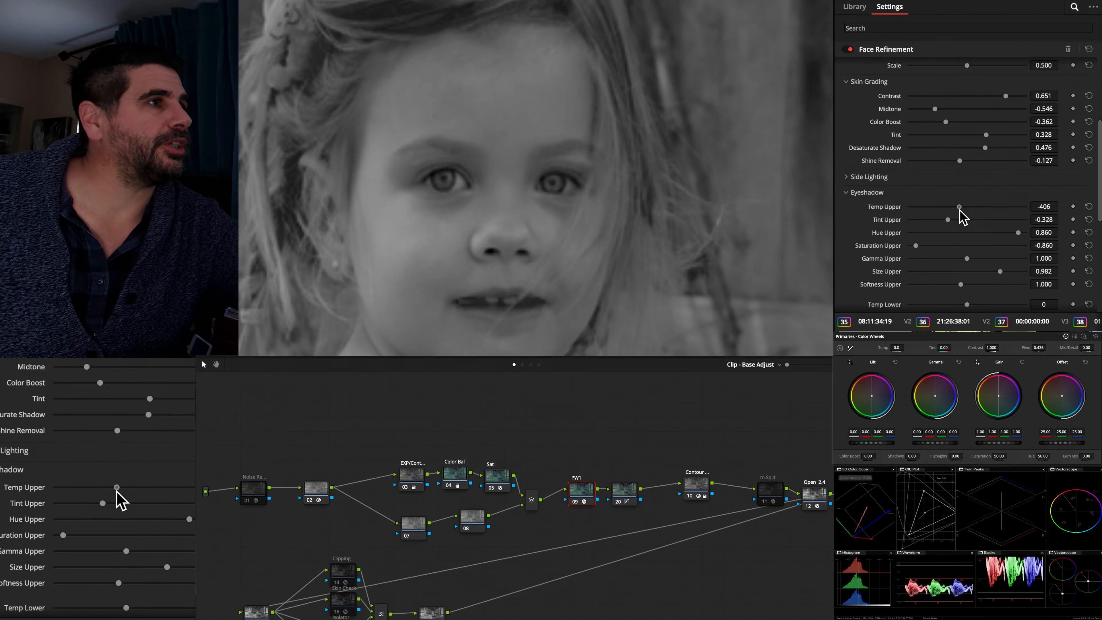
pyautogui.scroll(-1, 957, 204)
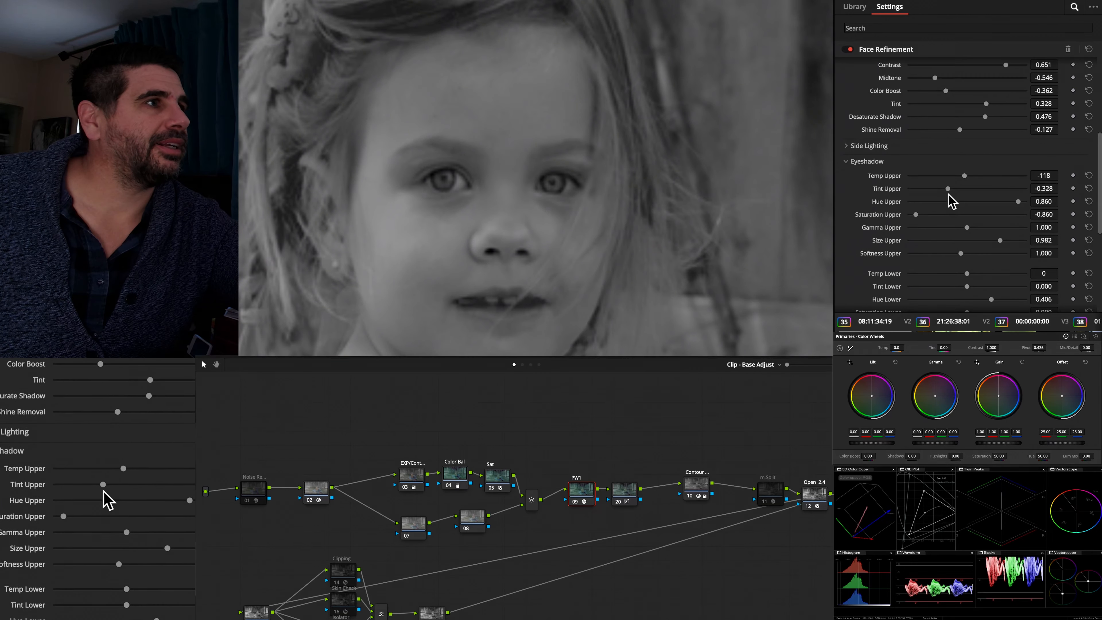
# - Try different upper eyeshadow tints and hues, settling on Tint Upper -0.293 and Hue Upper 0.721
pyautogui.moveTo(948, 190); pyautogui.dragTo(897, 193)
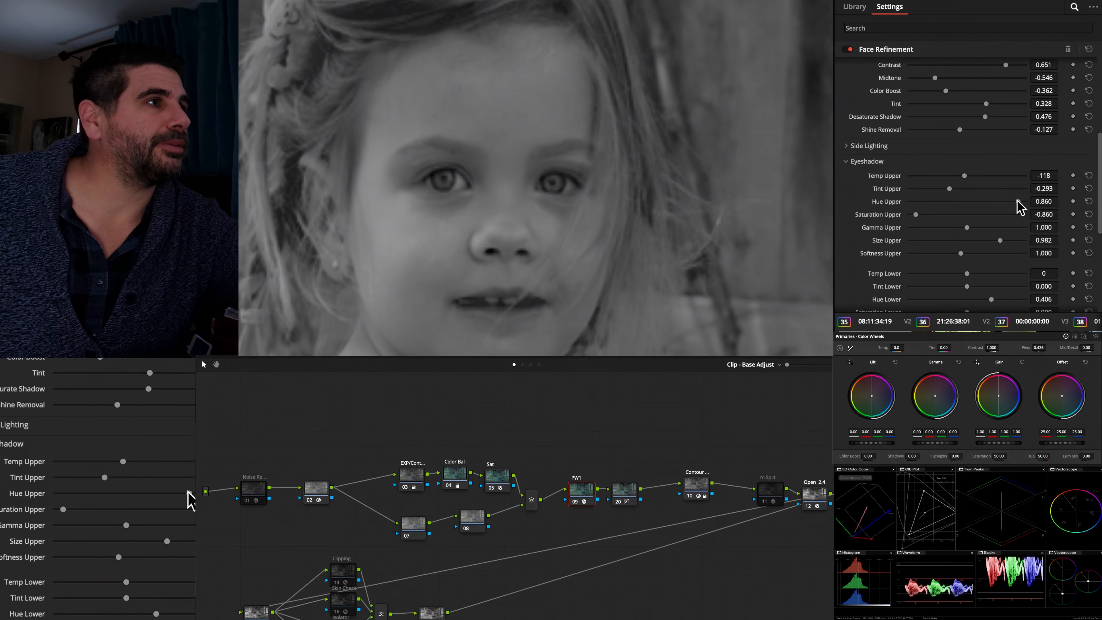
pyautogui.moveTo(1007, 202); pyautogui.dragTo(937, 212)
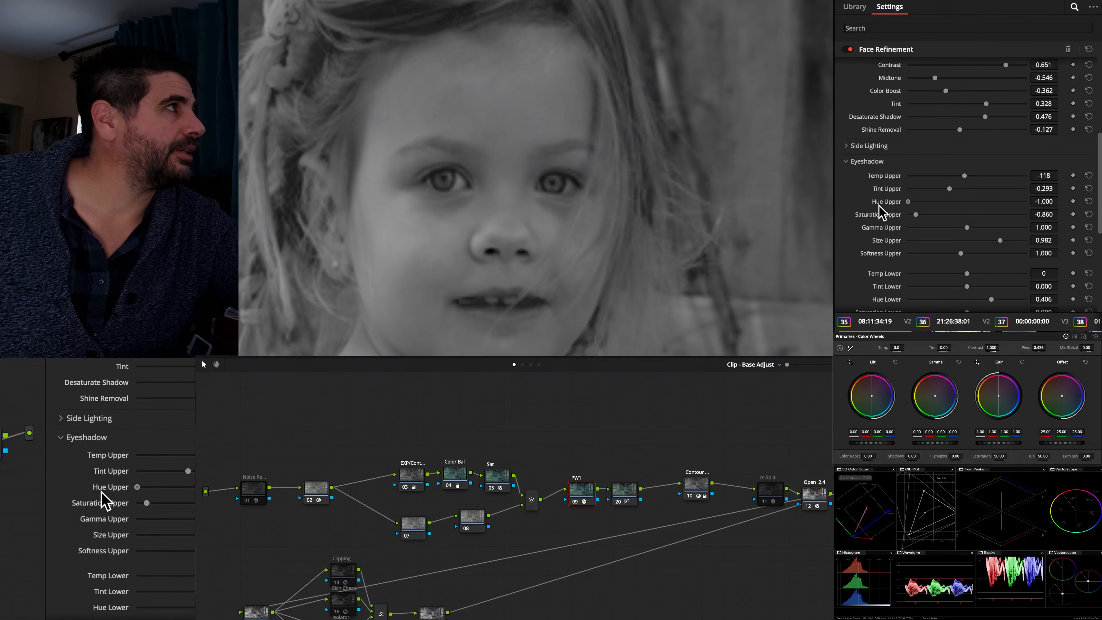
pyautogui.moveTo(1015, 201); pyautogui.dragTo(1009, 202)
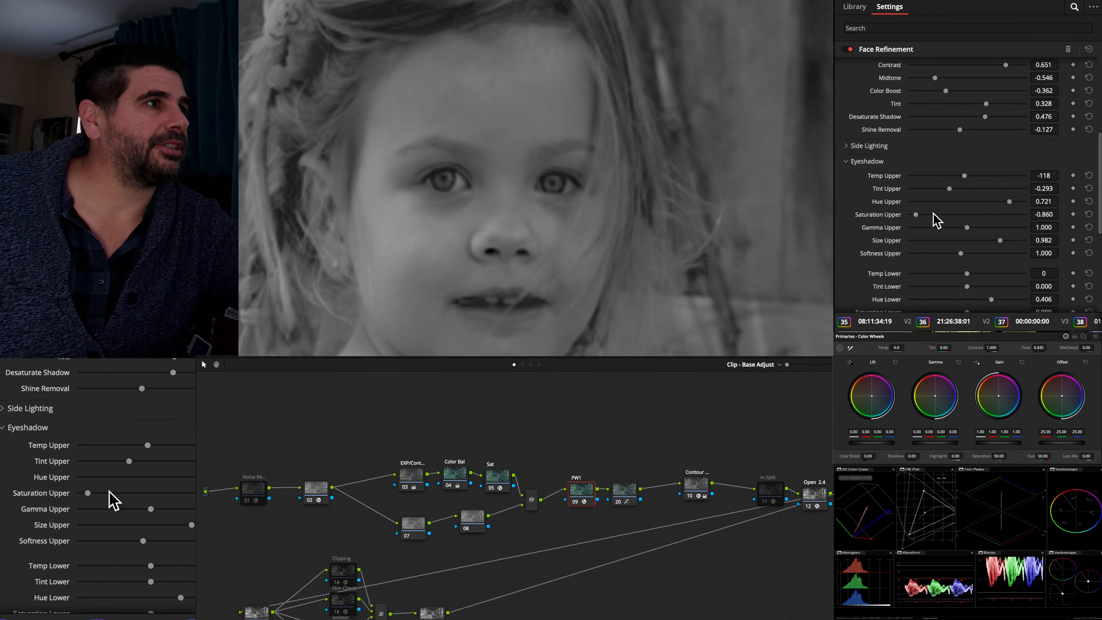
# - Bypass Contour to see the makeup colours, and set the eyeshadow's Hue Upper to 0.000 in PW1's Face Refinement
pyautogui.click(702, 482)
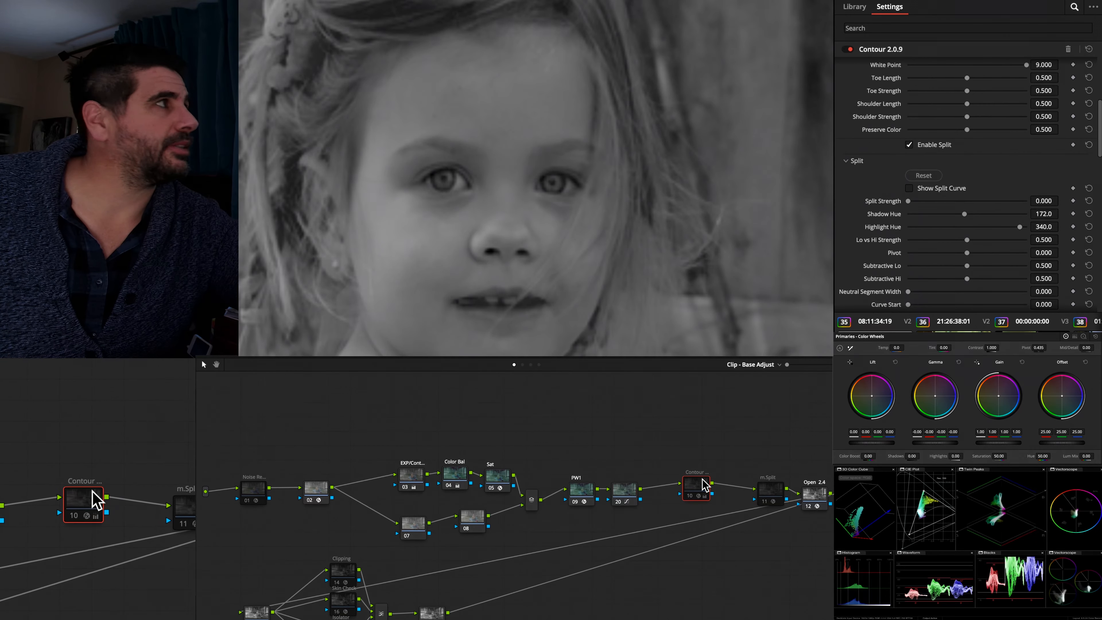
pyautogui.click(580, 493)
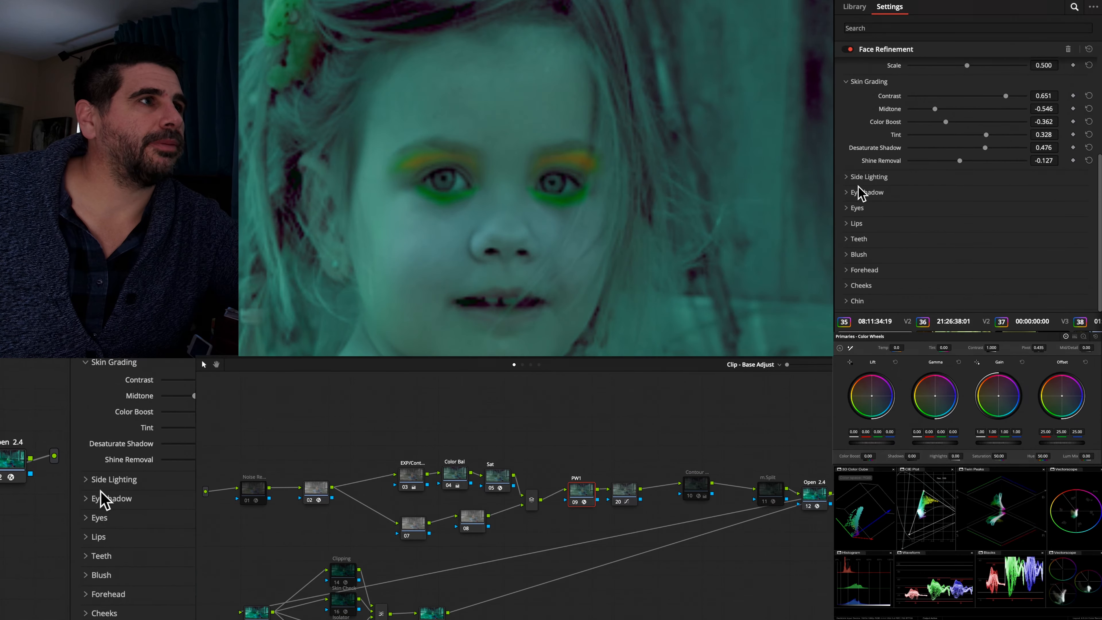
pyautogui.click(867, 192)
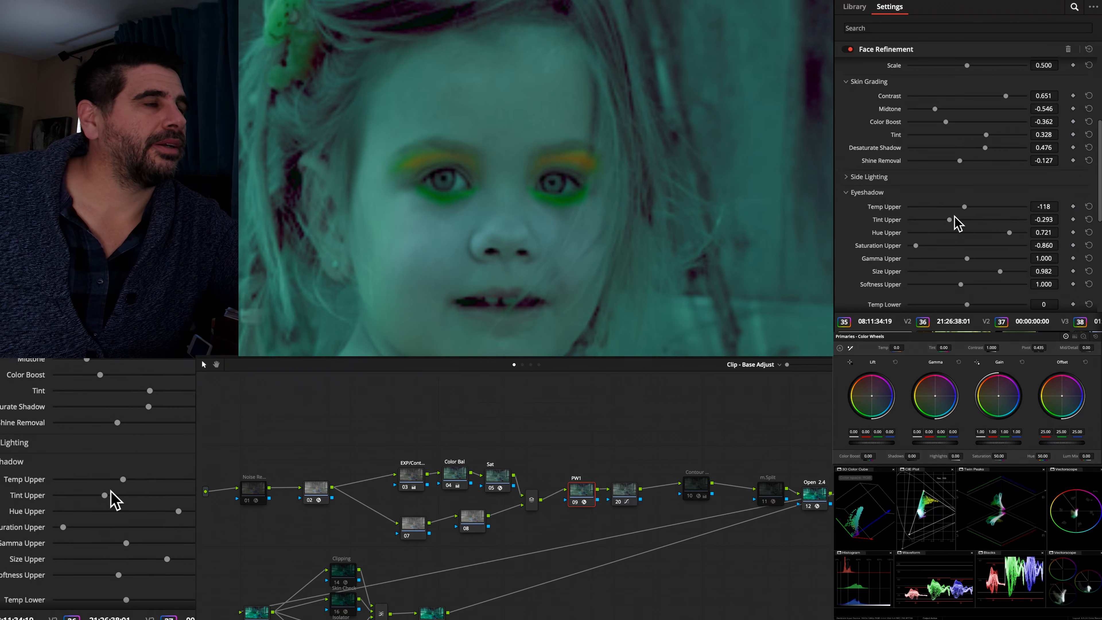
pyautogui.moveTo(984, 233); pyautogui.dragTo(946, 249)
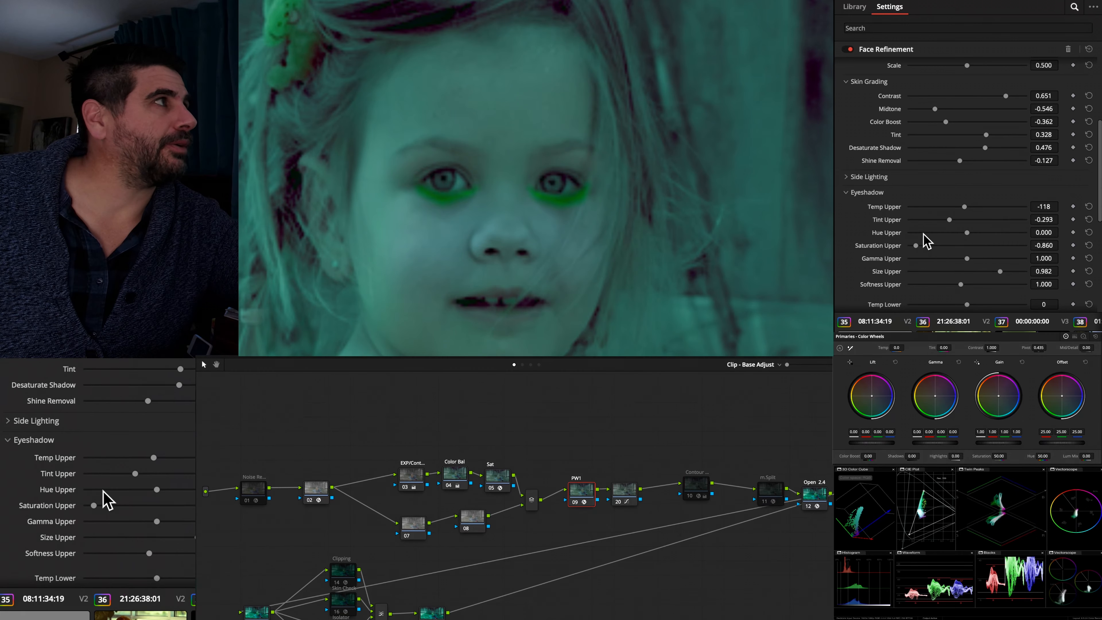
# - Examine the split and saturation settings of the bypassed Contour node
pyautogui.click(708, 490)
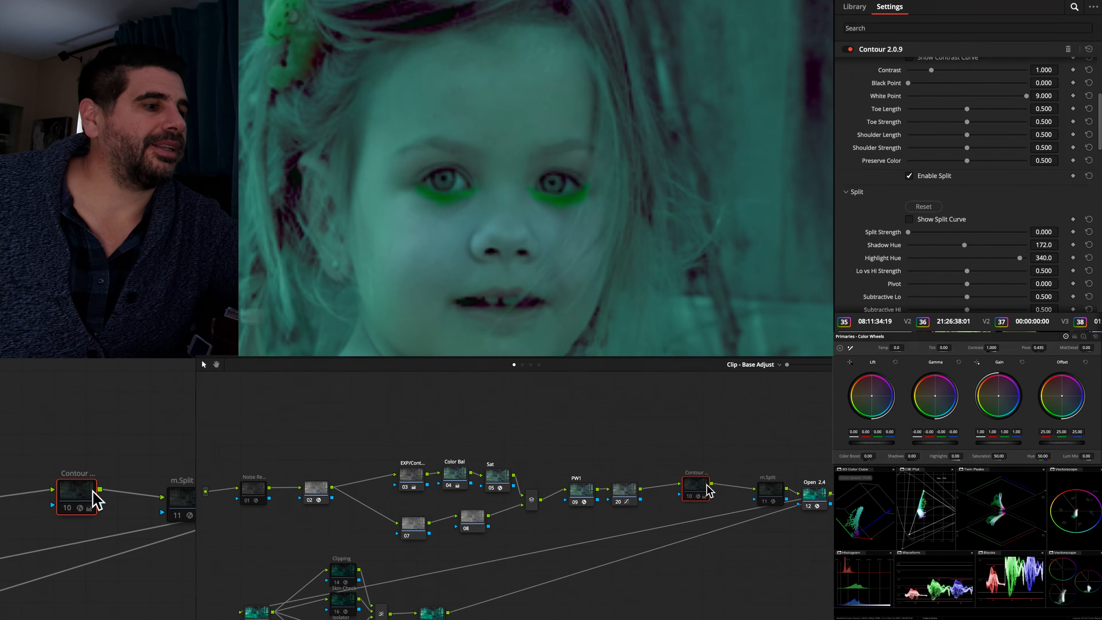
pyautogui.press('super+d')
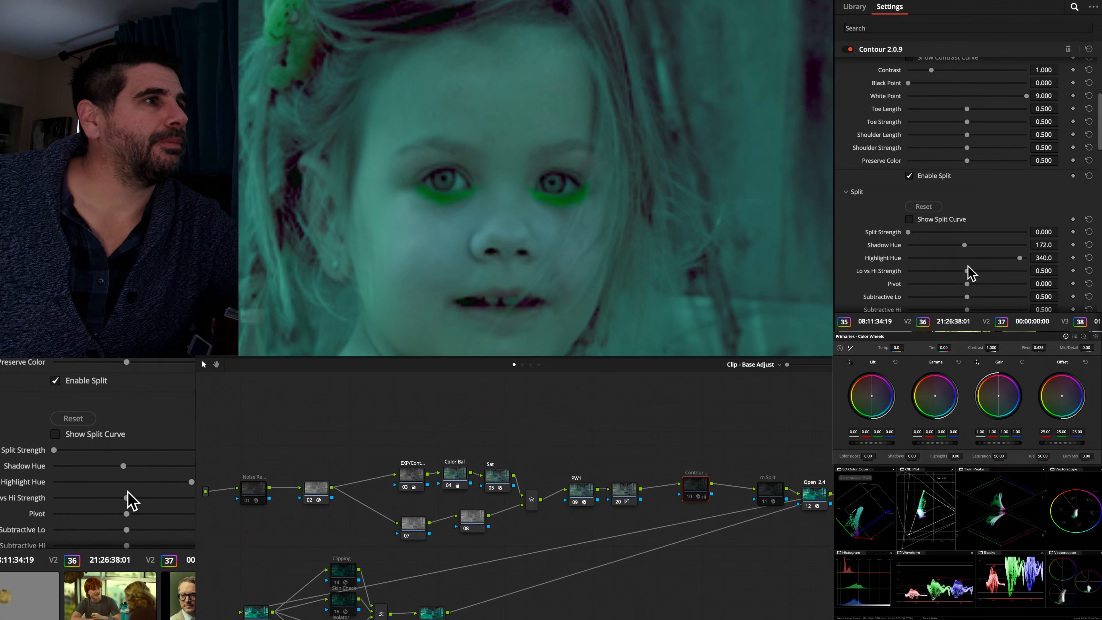
pyautogui.scroll(-3, 970, 239)
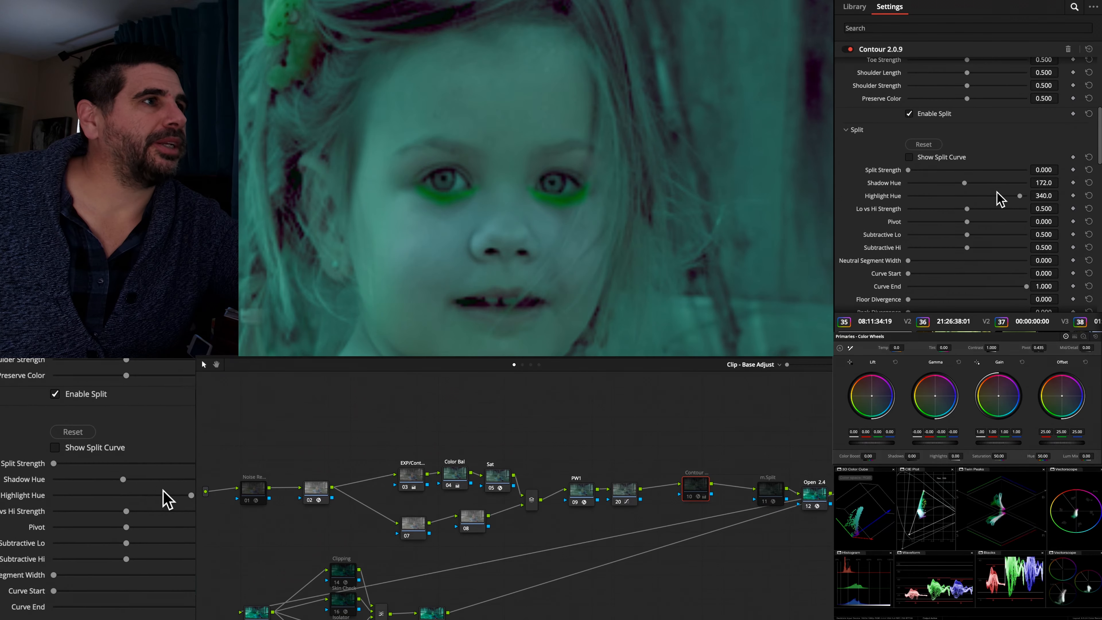
pyautogui.scroll(-9, 930, 210)
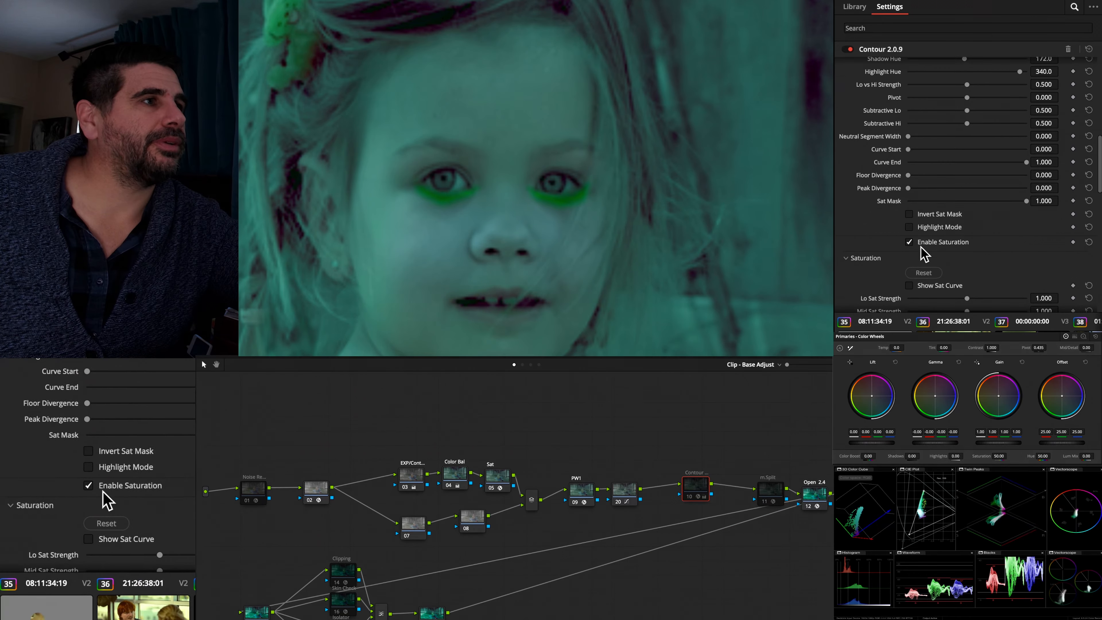
pyautogui.scroll(-6, 912, 278)
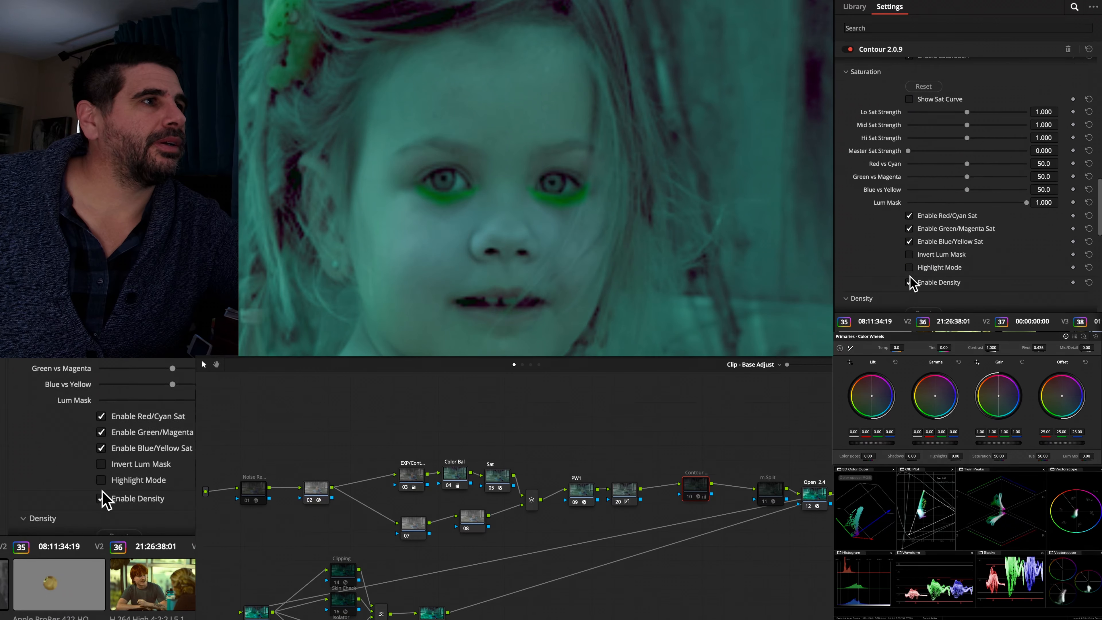
# - Try stronger eyeshadow hues in PW1's Face Refinement, raising Hue Upper to its maximum and easing it back to 0.948
pyautogui.click(579, 497)
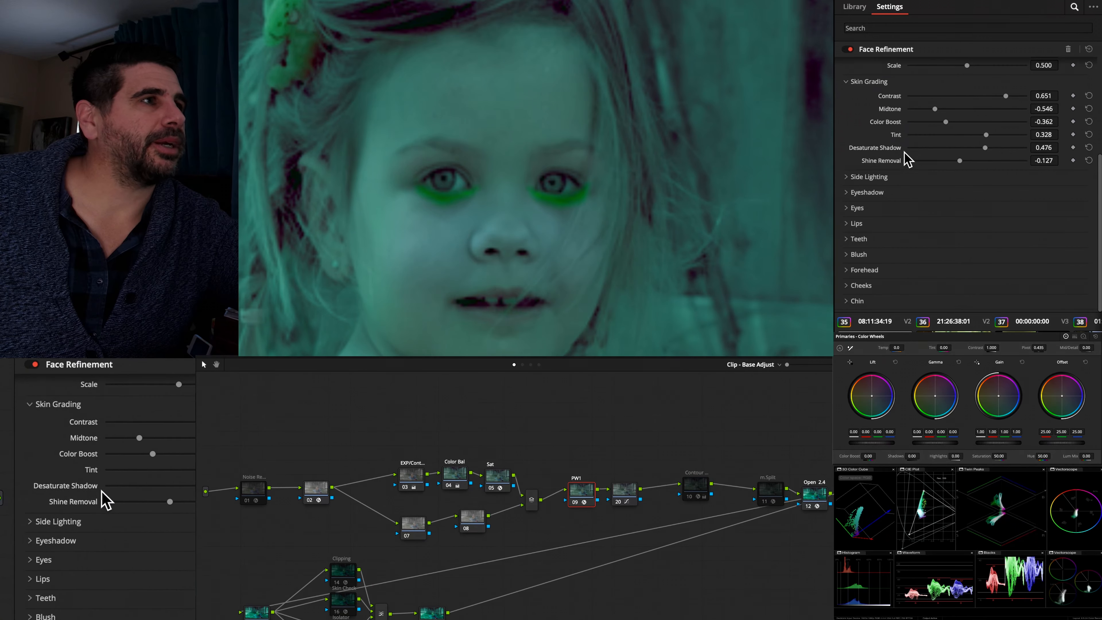
pyautogui.click(852, 194)
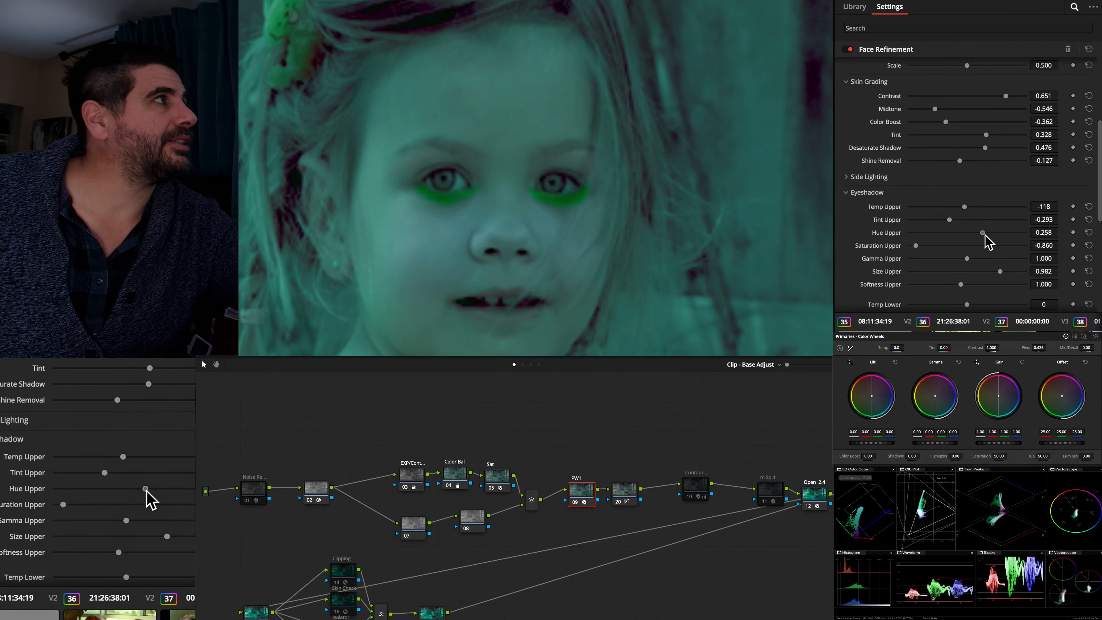
pyautogui.moveTo(984, 233); pyautogui.dragTo(1032, 235)
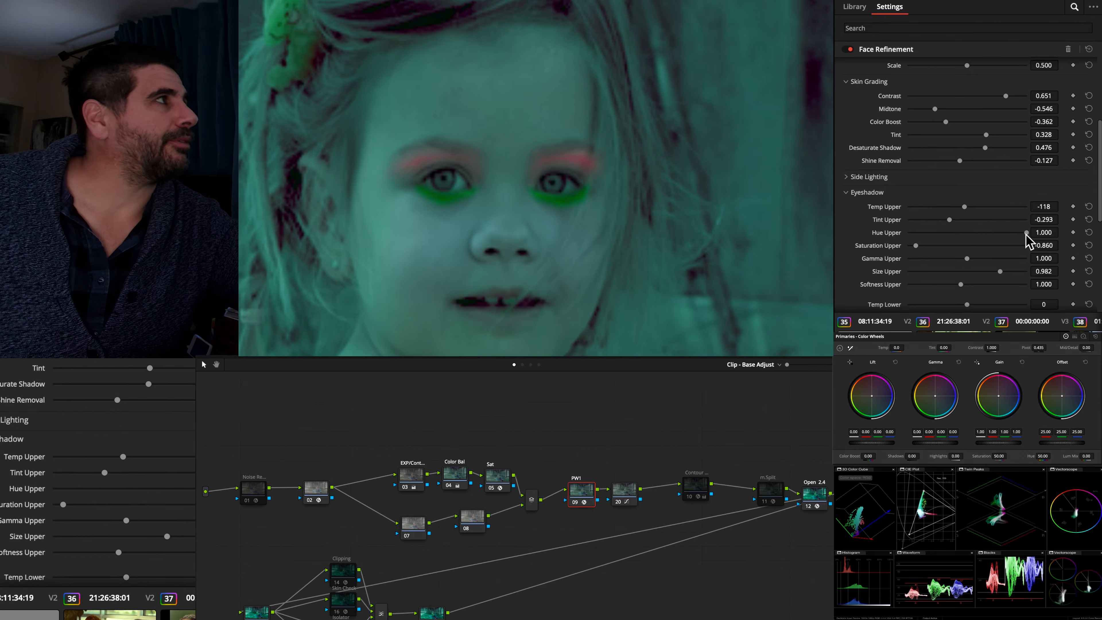
pyautogui.moveTo(1027, 233); pyautogui.dragTo(1022, 231)
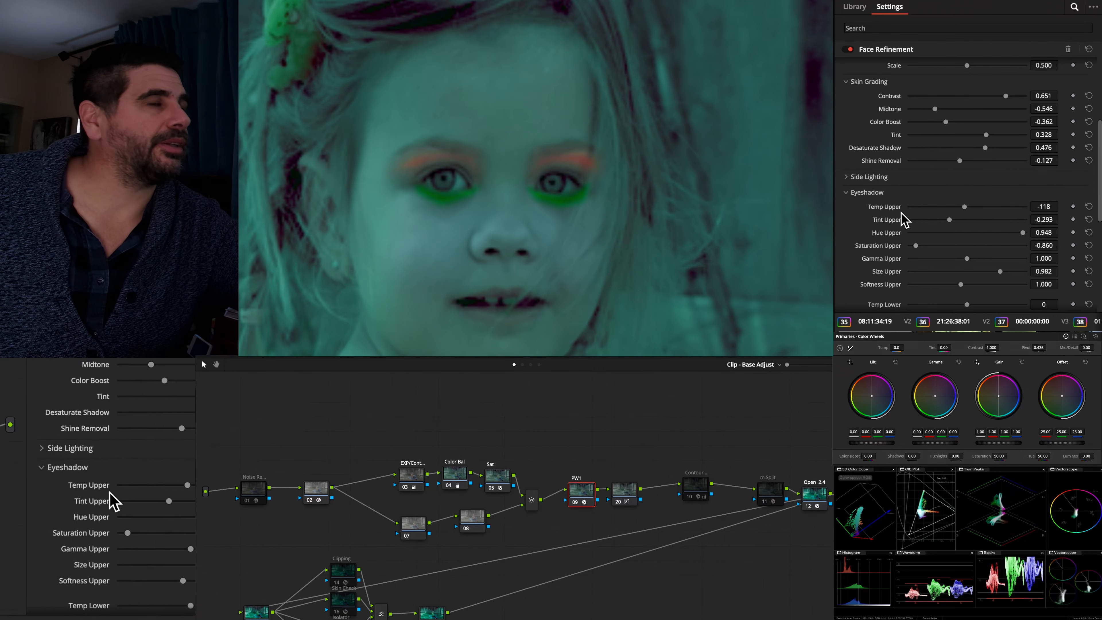
# - Turn Contour back on and toggle it to compare the coloured makeup with the black-and-white face, leaving it enabled
pyautogui.click(698, 494)
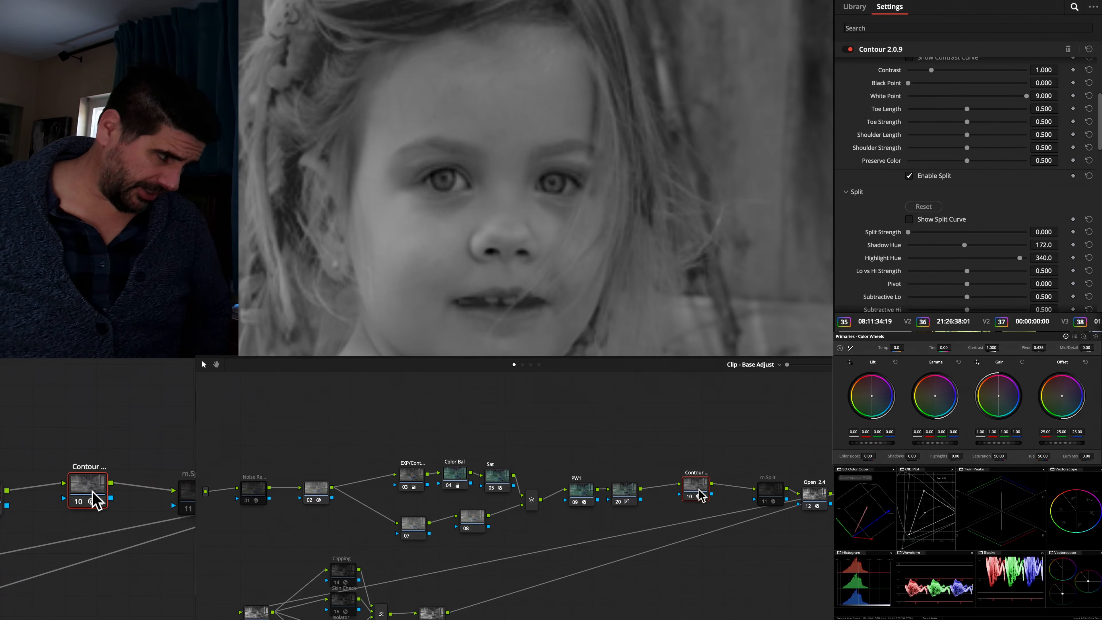
pyautogui.click(464, 480)
pyautogui.click(703, 495)
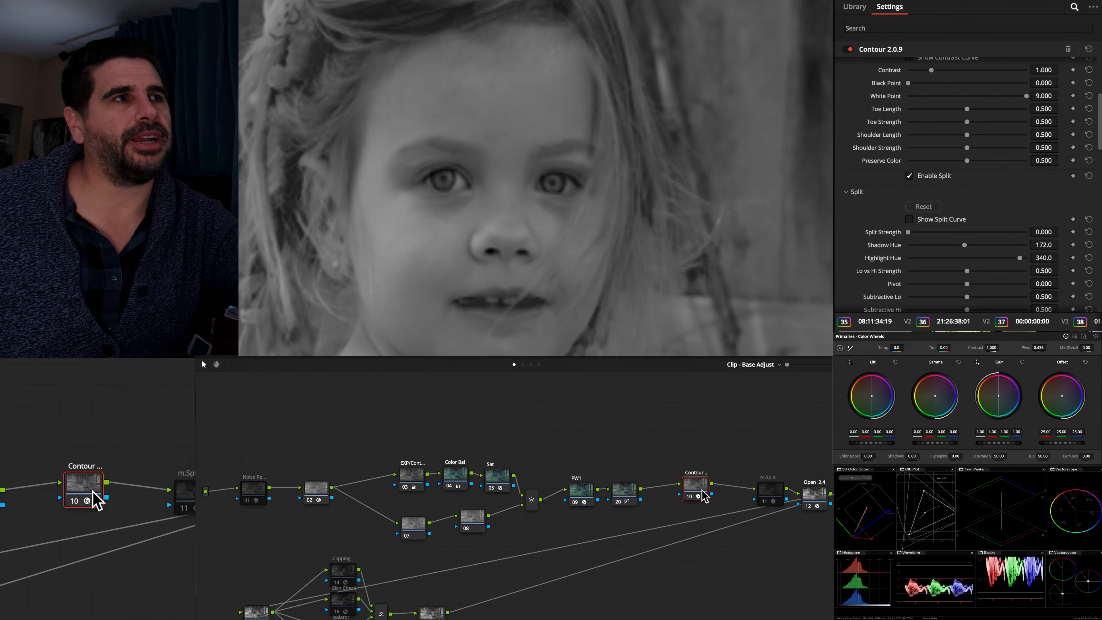
pyautogui.hotkey('ctrl', 'd')
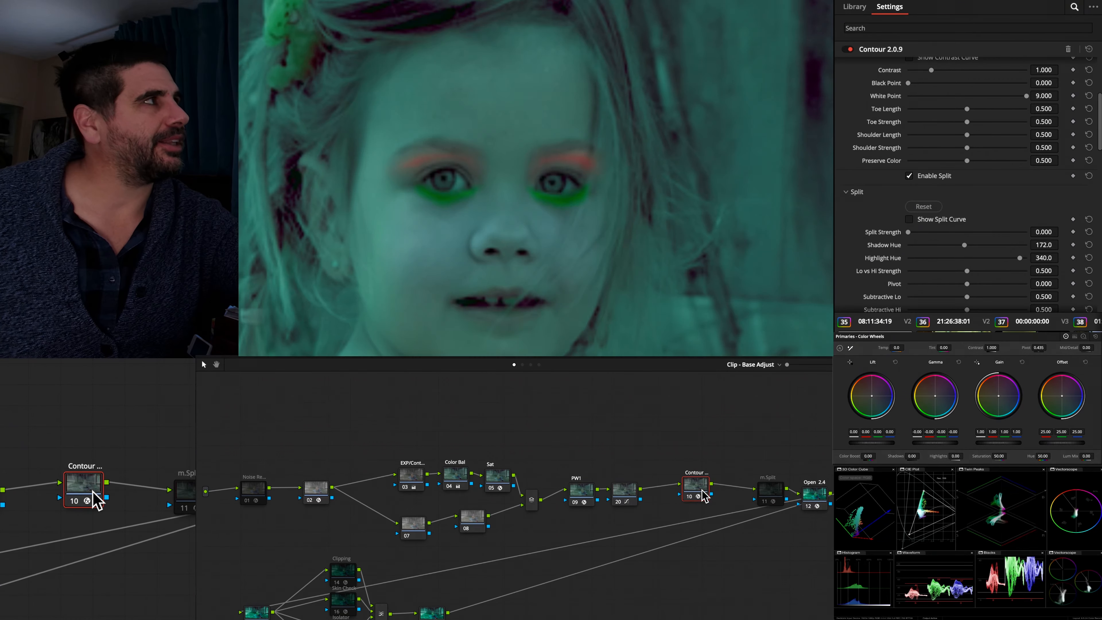
pyautogui.hotkey('ctrl', 'd')
pyautogui.hotkey('ctrl', 'd')
pyautogui.hotkey('ctrl', 'd')
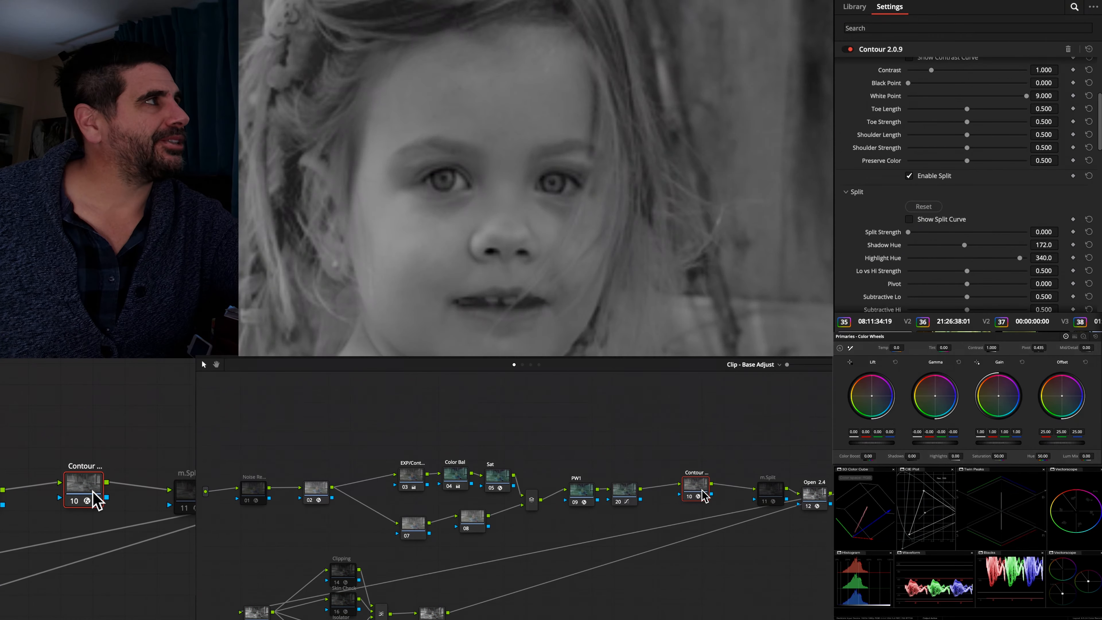
# - Toggle the Color Bal, Sat, 08, layer mixer, PW1 and Contour nodes together to compare the face, leaving them enabled
pyautogui.moveTo(611, 412); pyautogui.dragTo(430, 546)
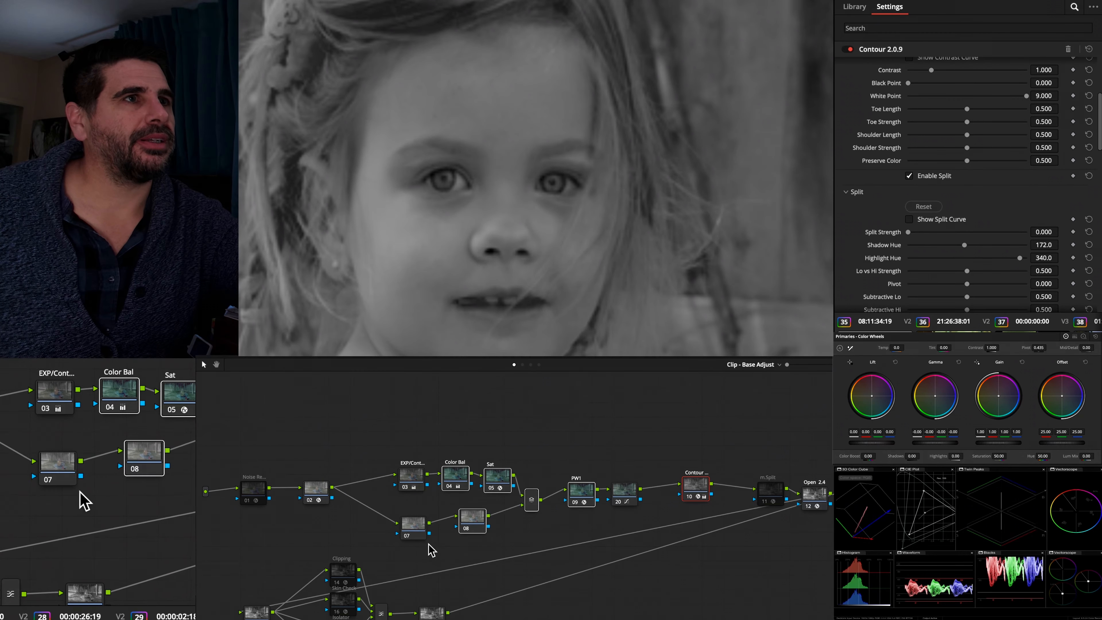
pyautogui.moveTo(607, 450); pyautogui.dragTo(461, 578)
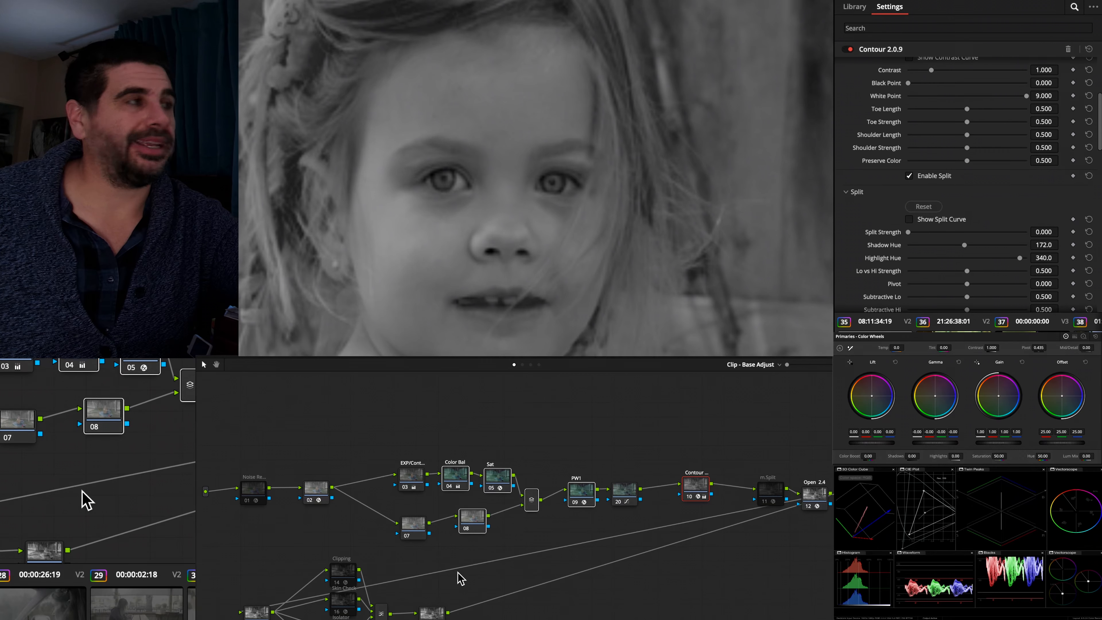
pyautogui.hotkey('ctrl', 'd')
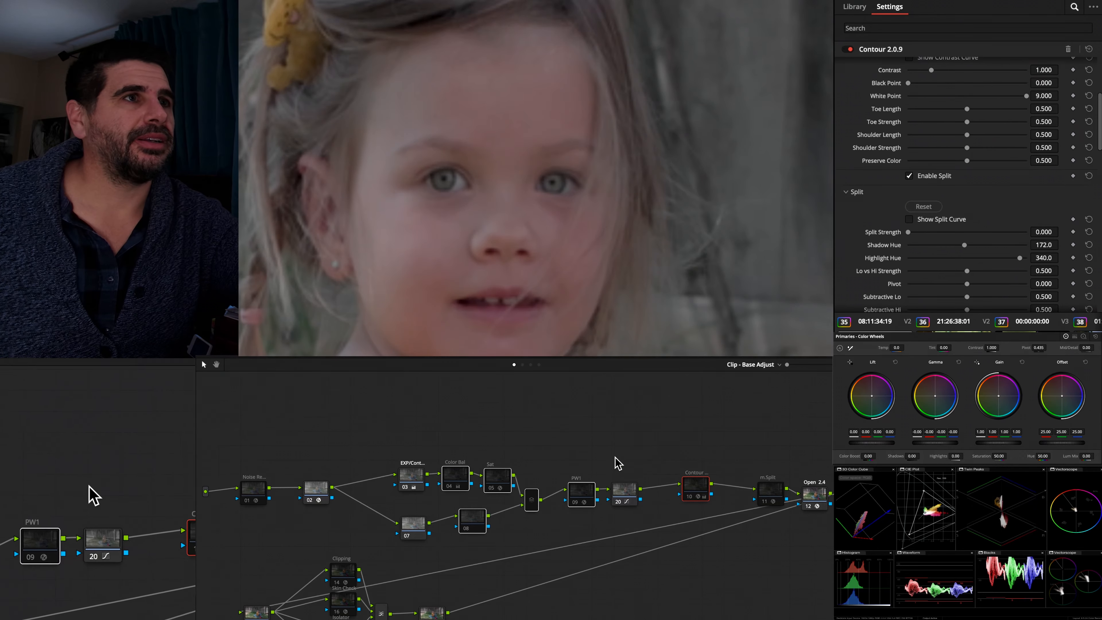
pyautogui.hotkey('ctrl', 'd')
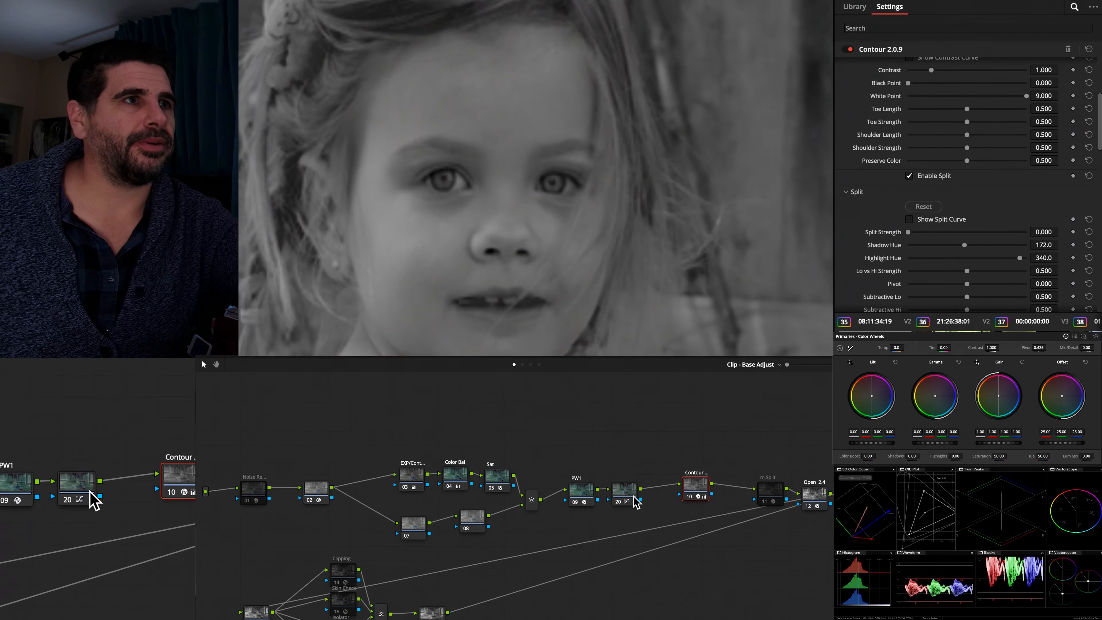
pyautogui.click(634, 497)
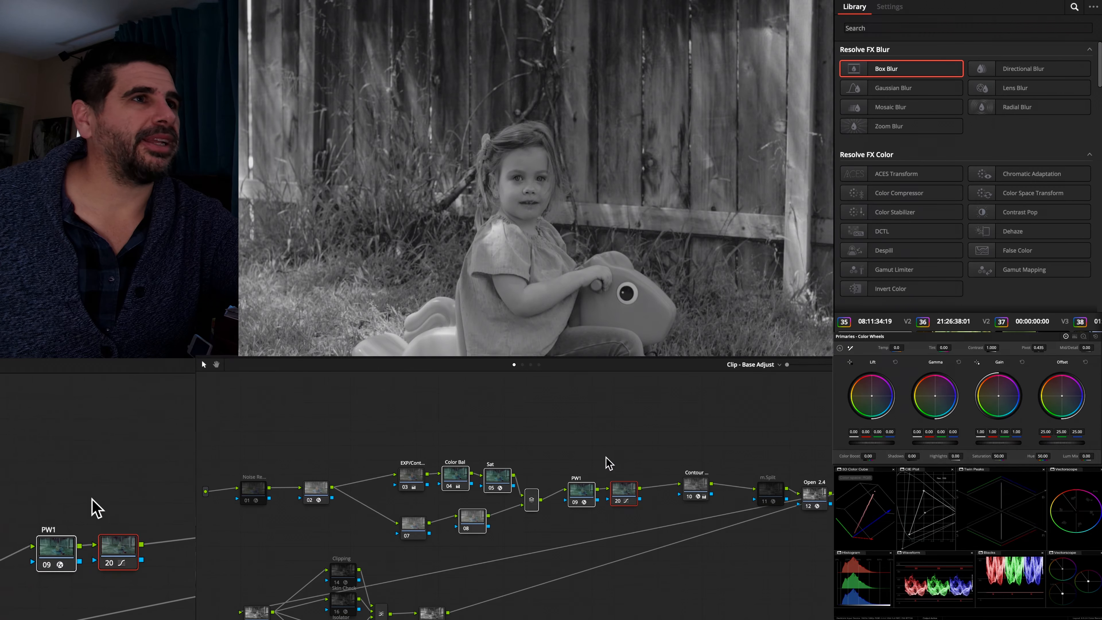
# - Set the upper eyeshadow's hue to 0.712 and its gamma to 0.849 in PW1's Face Refinement
pyautogui.click(589, 493)
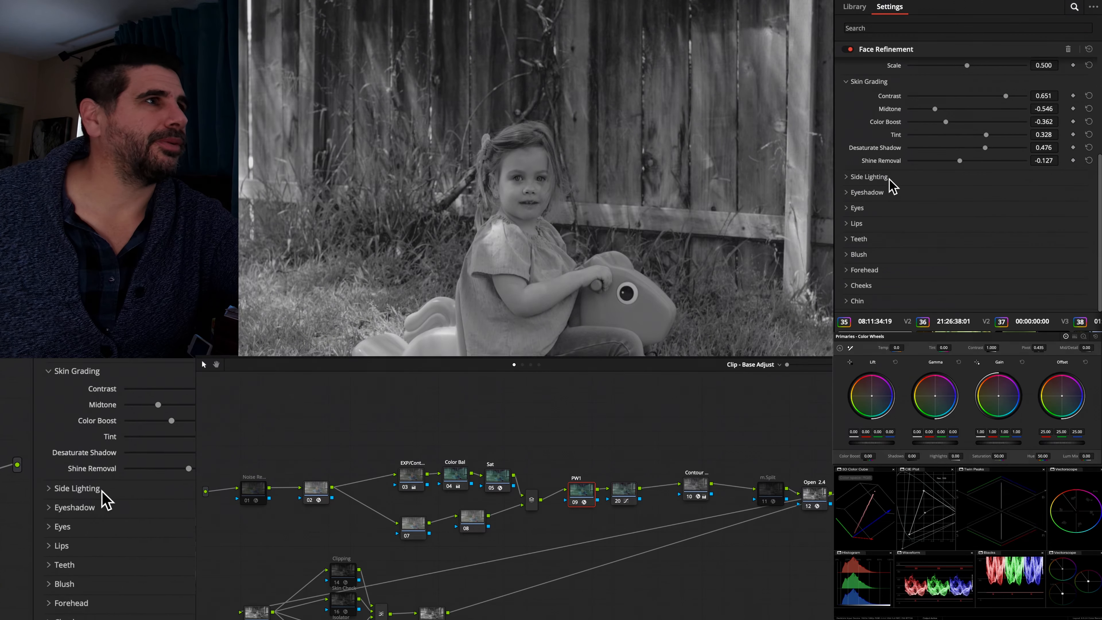
pyautogui.click(847, 192)
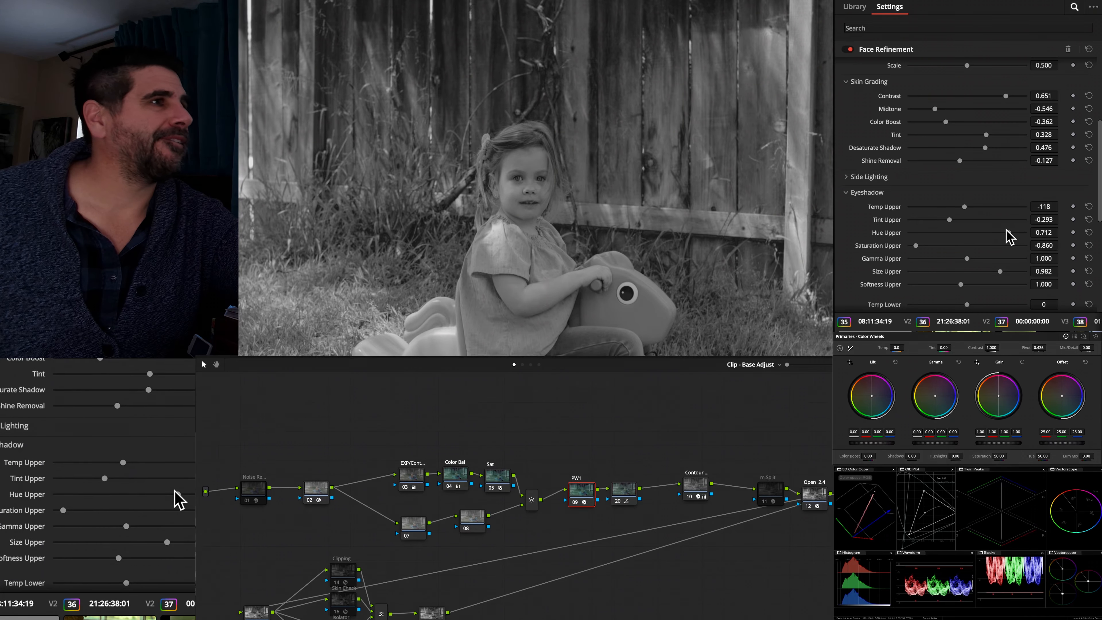
pyautogui.scroll(-1, 984, 237)
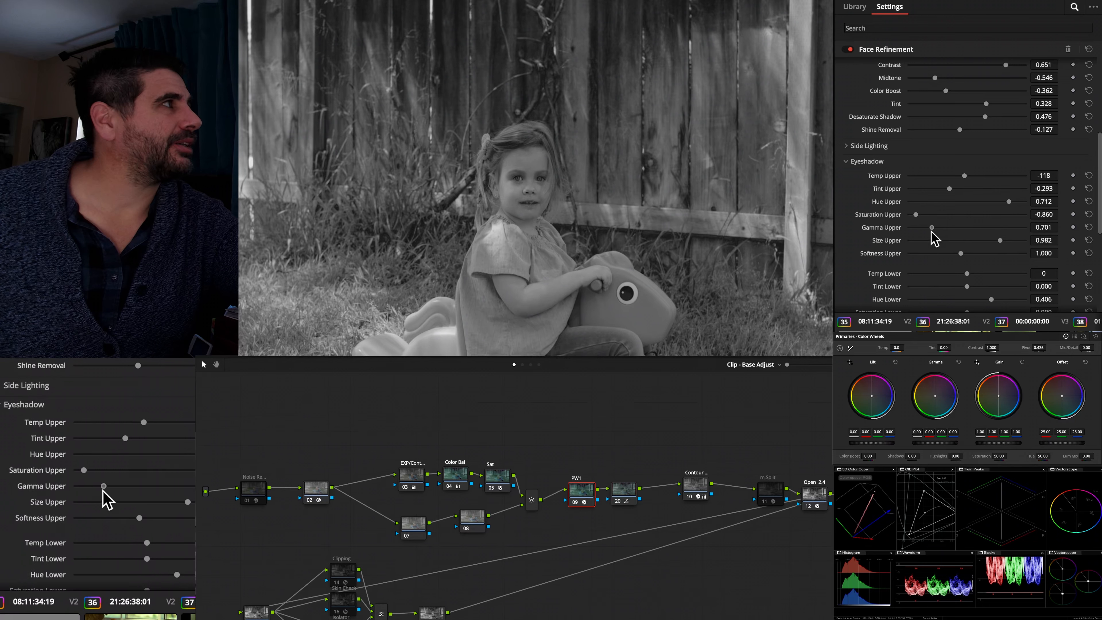
pyautogui.moveTo(931, 231); pyautogui.dragTo(954, 233)
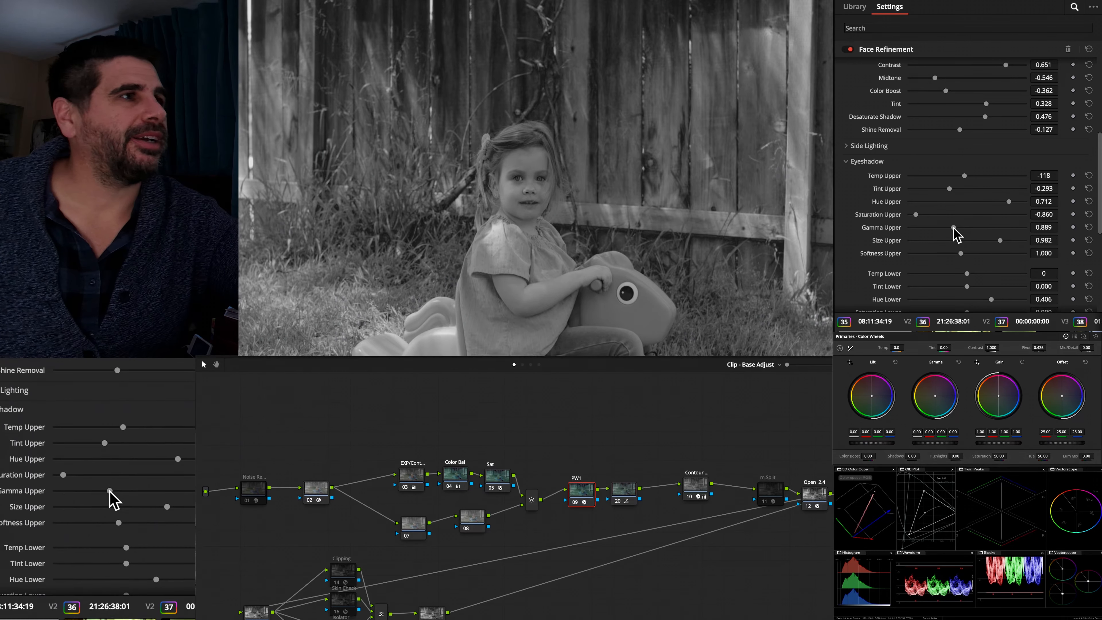
pyautogui.moveTo(954, 229); pyautogui.dragTo(950, 231)
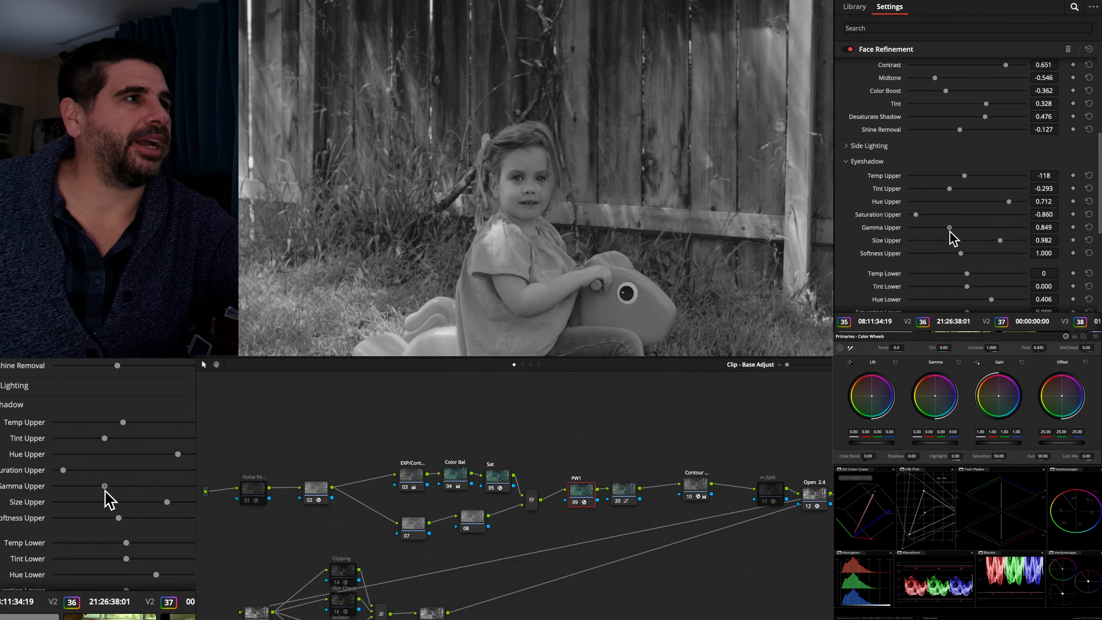
# - Show the Blush settings and set the Forehead gamma to 0.801 in PW1's Face Refinement
pyautogui.scroll(-5, 951, 230)
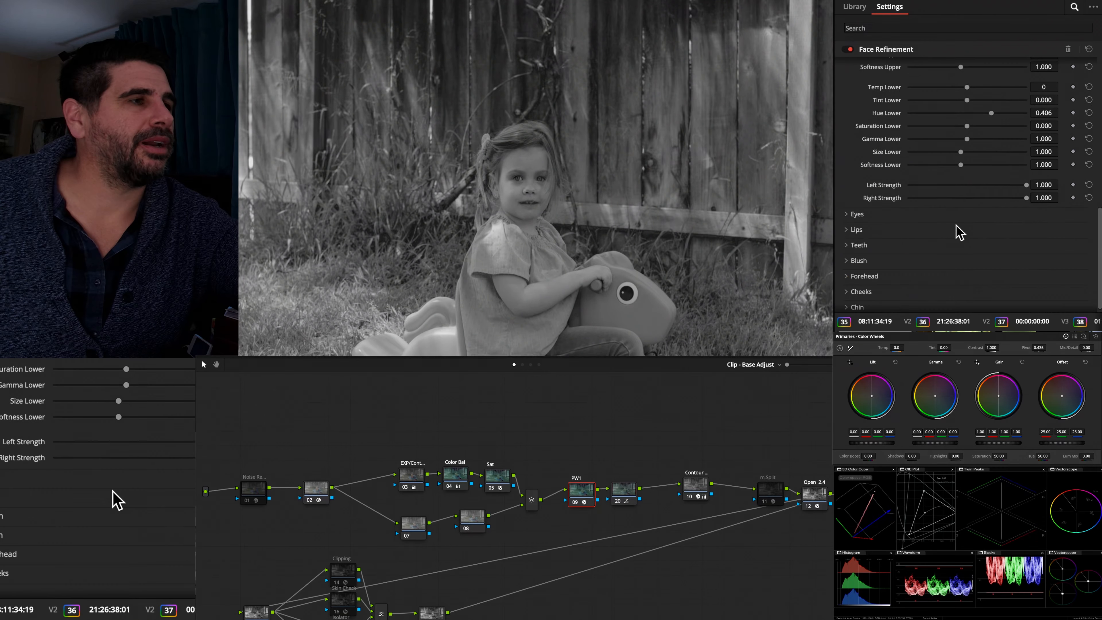
pyautogui.click(847, 261)
pyautogui.scroll(-1, 849, 265)
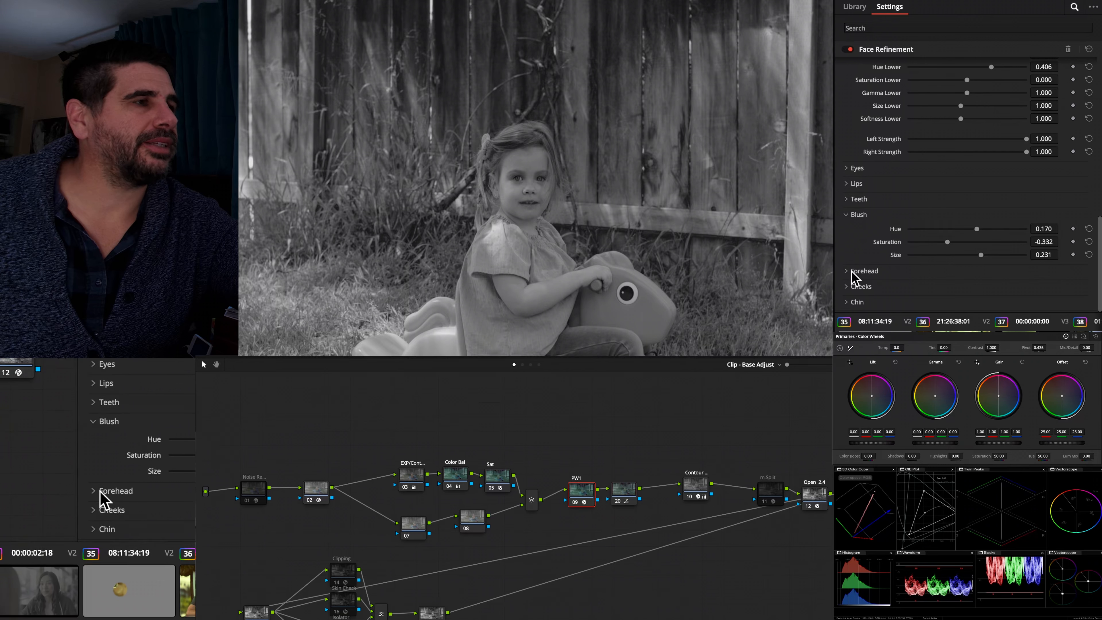
pyautogui.click(851, 271)
pyautogui.scroll(-1, 851, 273)
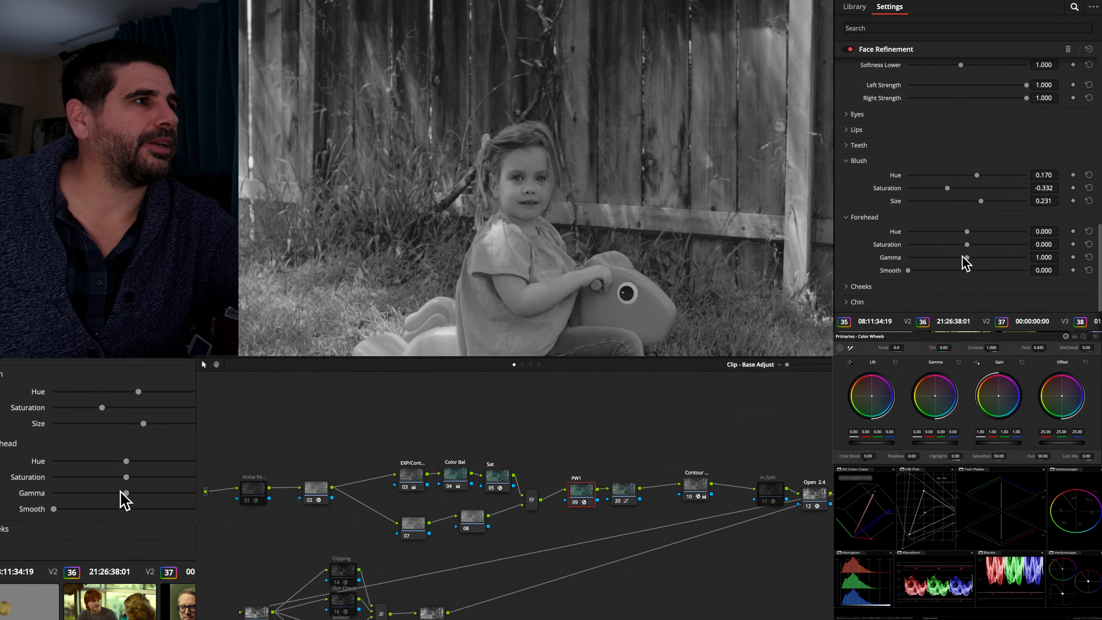
pyautogui.moveTo(964, 256); pyautogui.dragTo(944, 260)
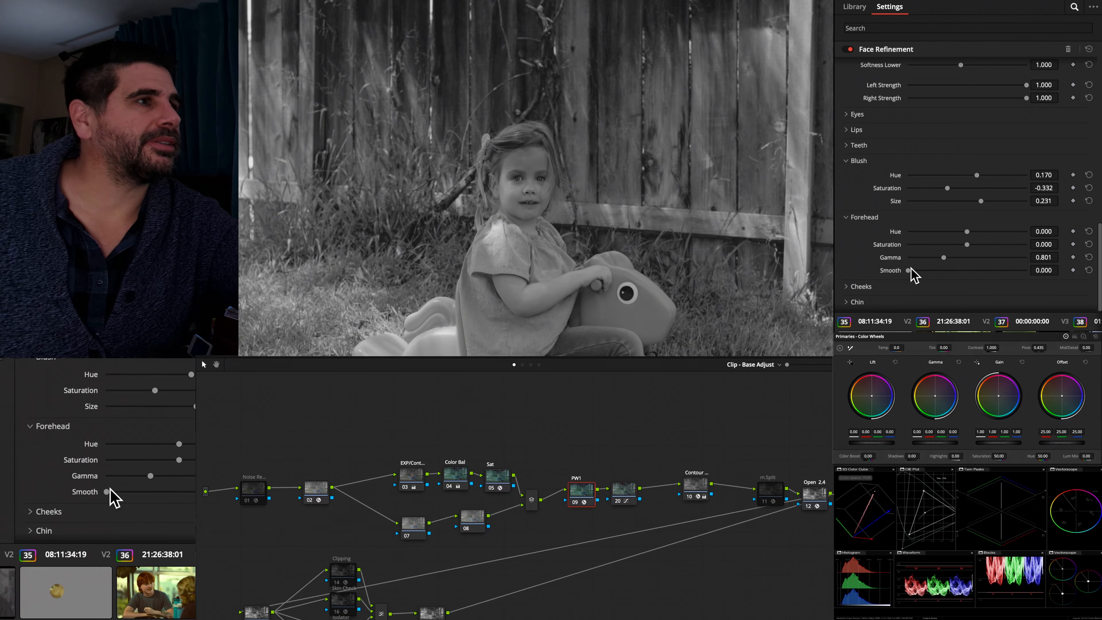
# - Set the Cheeks hue to -0.511 with saturation at 1.000 in PW1's Face Refinement
pyautogui.click(850, 288)
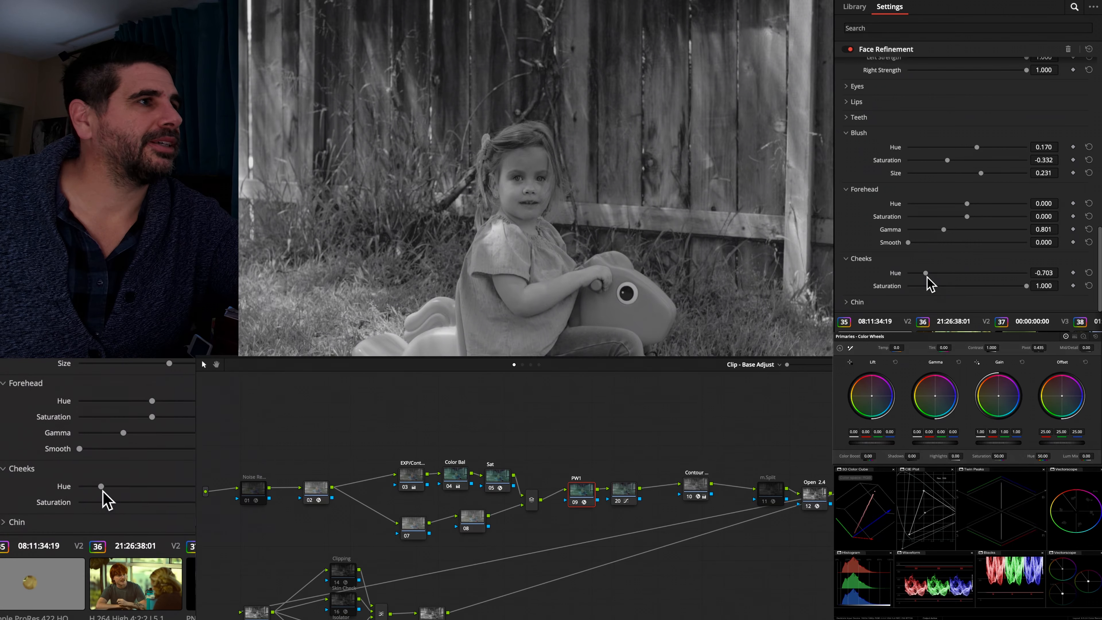
pyautogui.moveTo(928, 277)
pyautogui.mouseDown()
pyautogui.moveTo(974, 278)
pyautogui.moveTo(937, 277)
pyautogui.mouseUp()
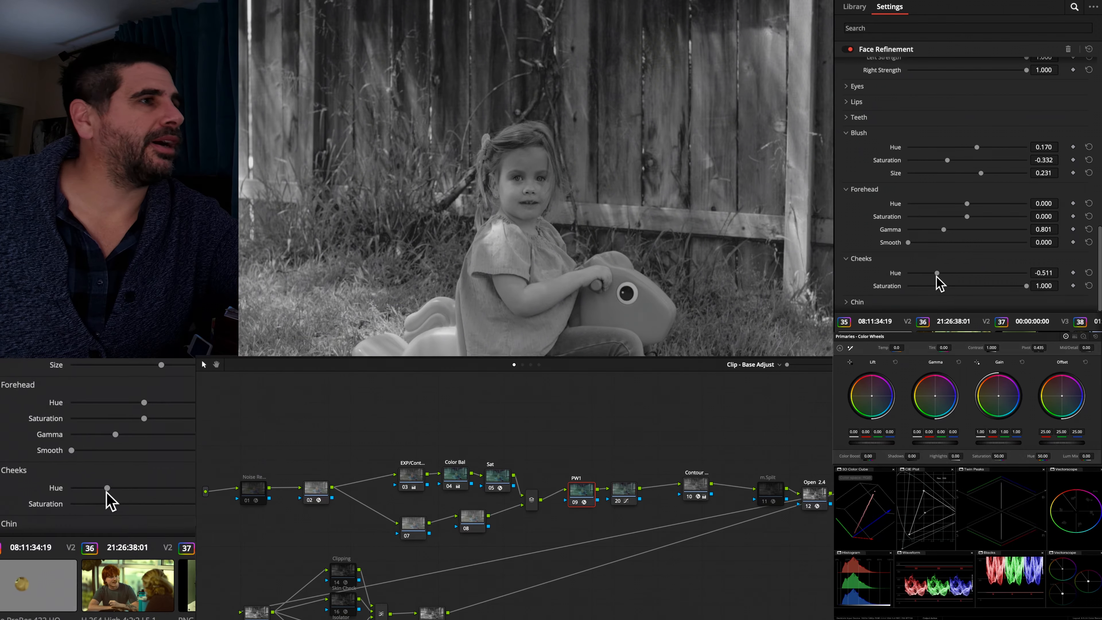
pyautogui.click(854, 302)
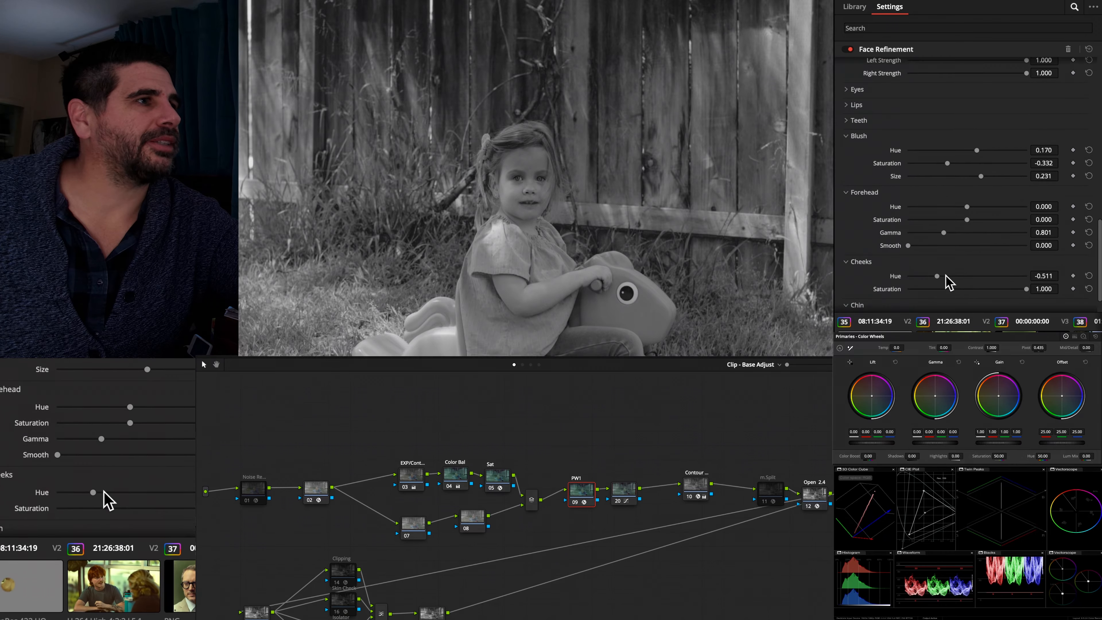
pyautogui.scroll(5, 948, 282)
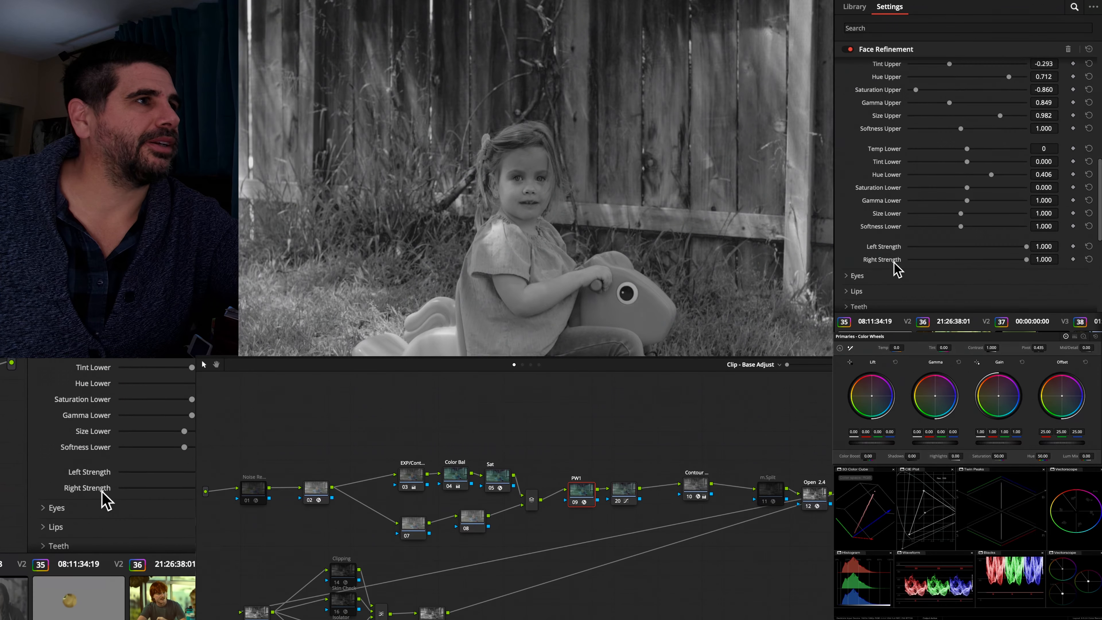
# - Toggle Contour repeatedly on the wide shot to compare the coloured makeup image with its black-and-white version
pyautogui.click(699, 488)
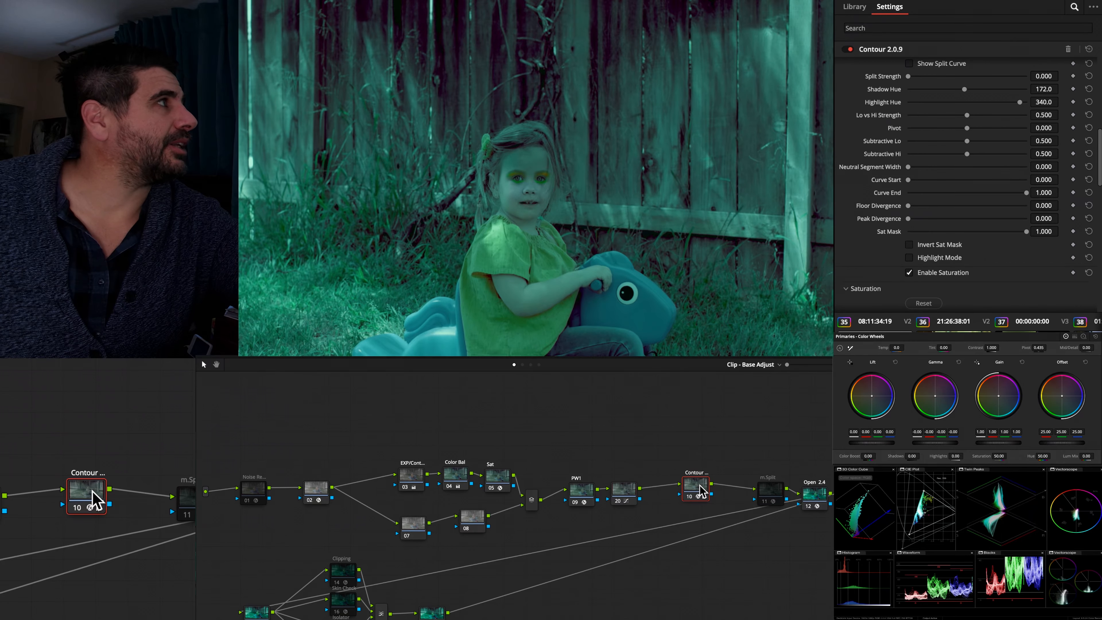
pyautogui.hotkey('ctrl', 'd')
pyautogui.hotkey('ctrl', 'd')
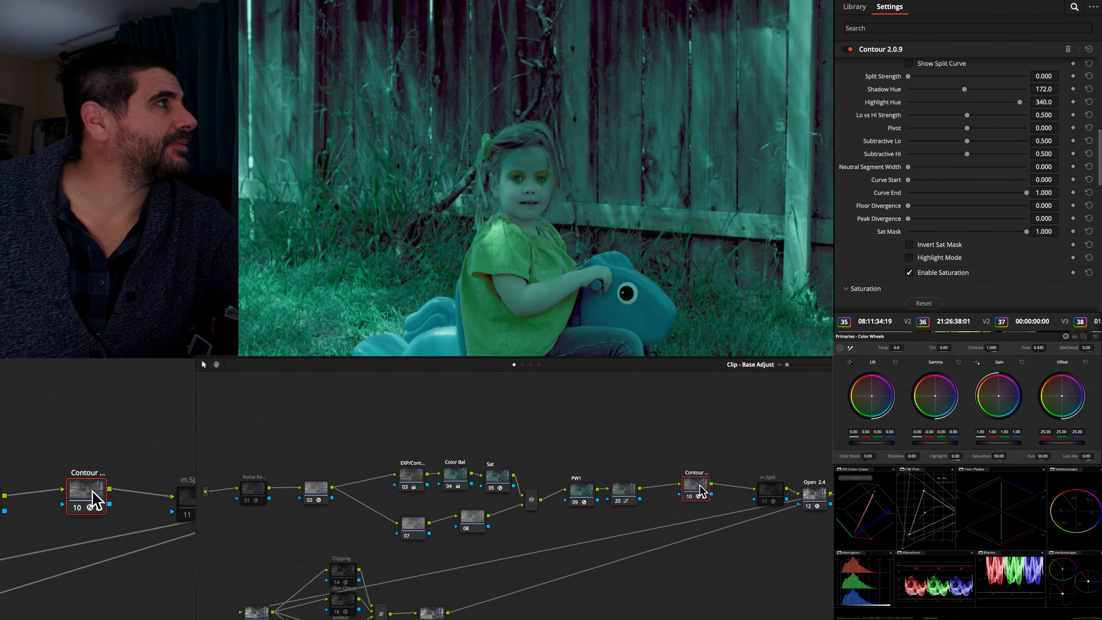
pyautogui.hotkey('ctrl', 'd')
pyautogui.hotkey('ctrl', 'd')
pyautogui.hotkey('ctrl', 'd')
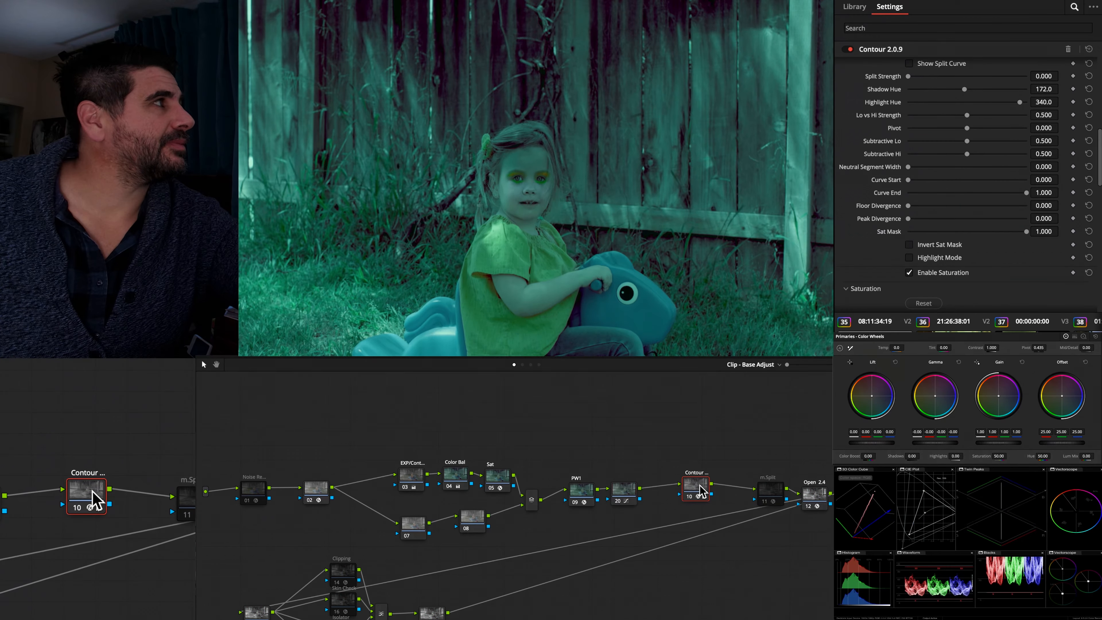
pyautogui.hotkey('ctrl', 'd')
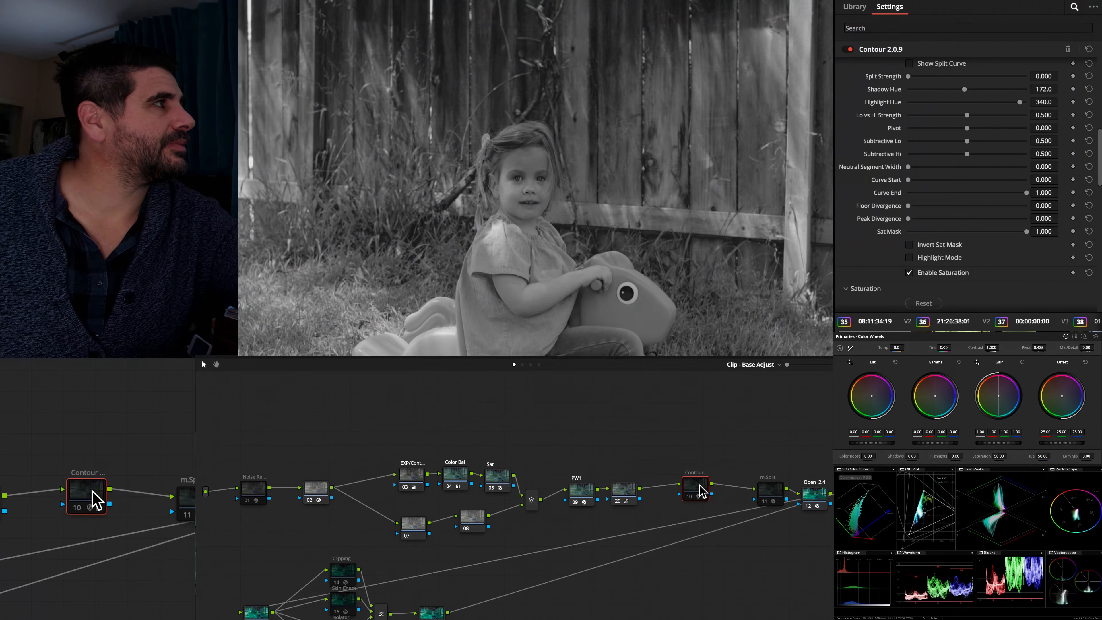
# - Switch the Contour node off and on several more times to examine how the teal-green grade and eye makeup translate to monochrome, leaving it enabled
pyautogui.hotkey('ctrl', 'd')
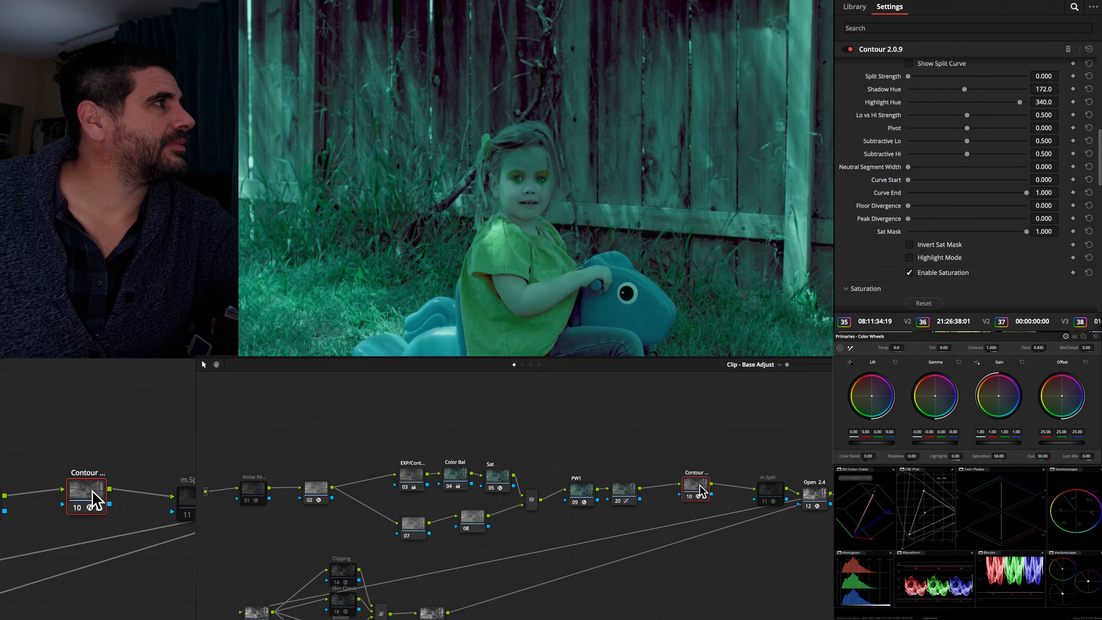
pyautogui.hotkey('ctrl', 'd')
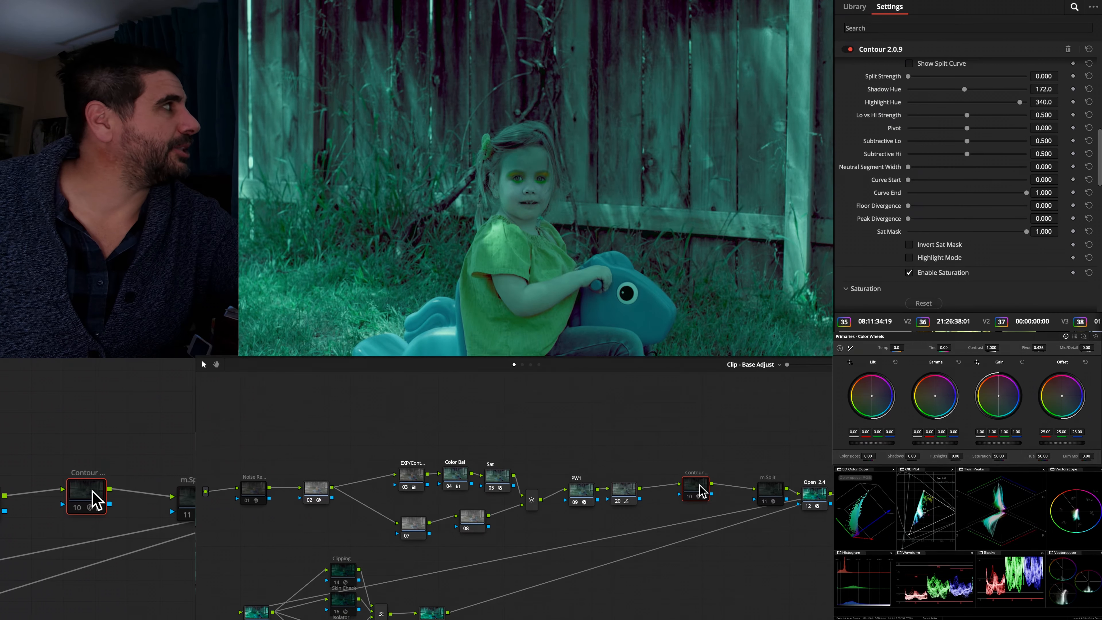
pyautogui.hotkey('ctrl', 'd')
pyautogui.hotkey('ctrl', 'd')
pyautogui.hotkey('ctrl', 'd')
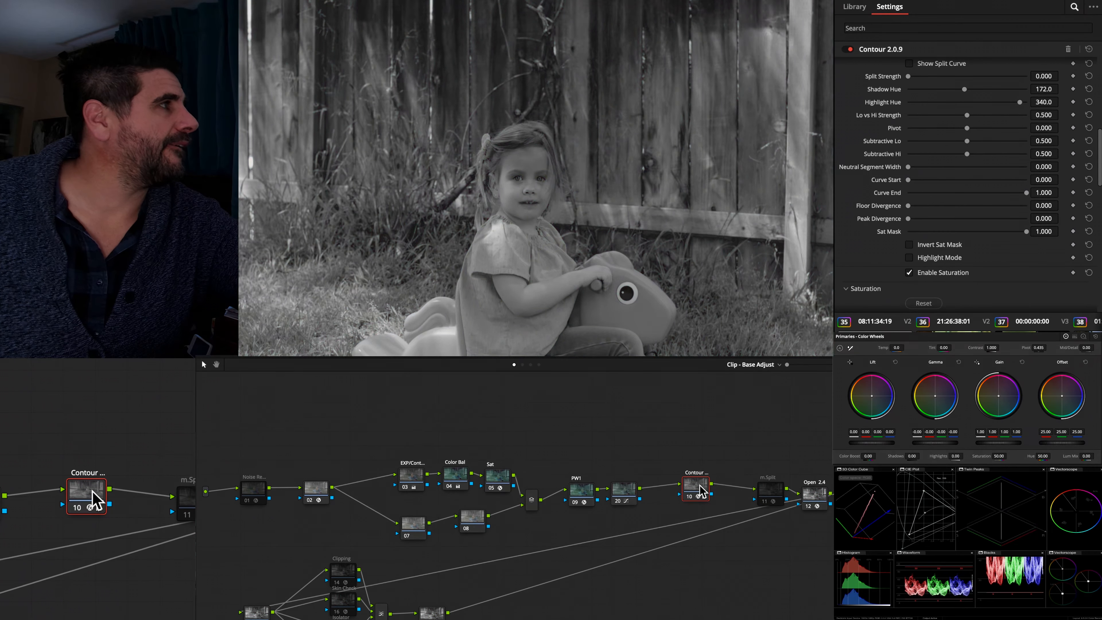
pyautogui.hotkey('ctrl', 'd')
pyautogui.hotkey('ctrl', 'd')
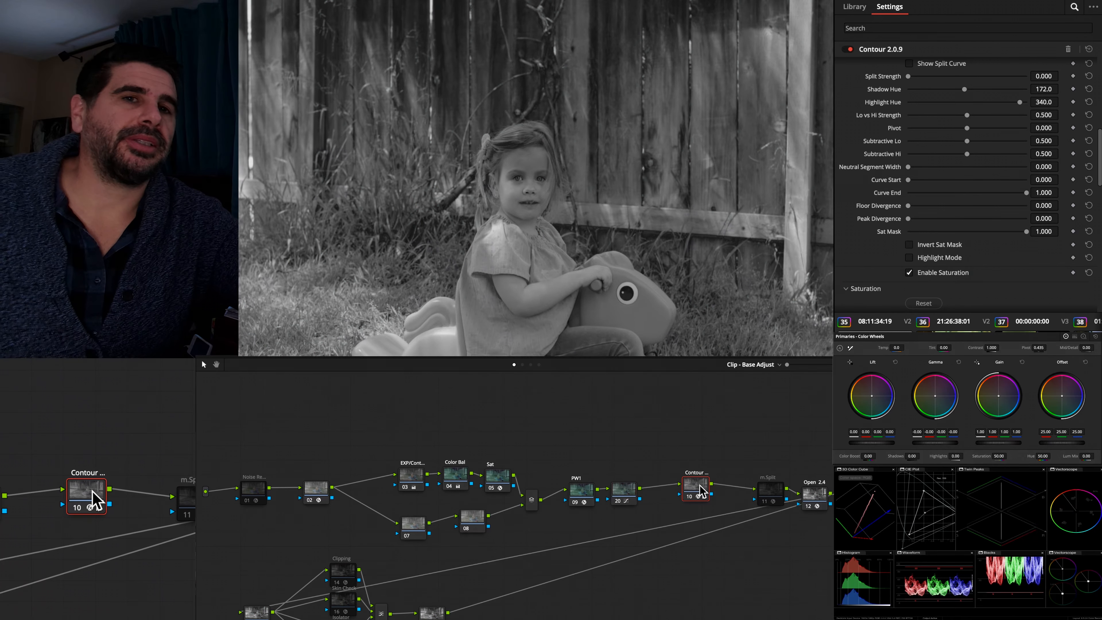
pyautogui.hotkey('ctrl', 'd')
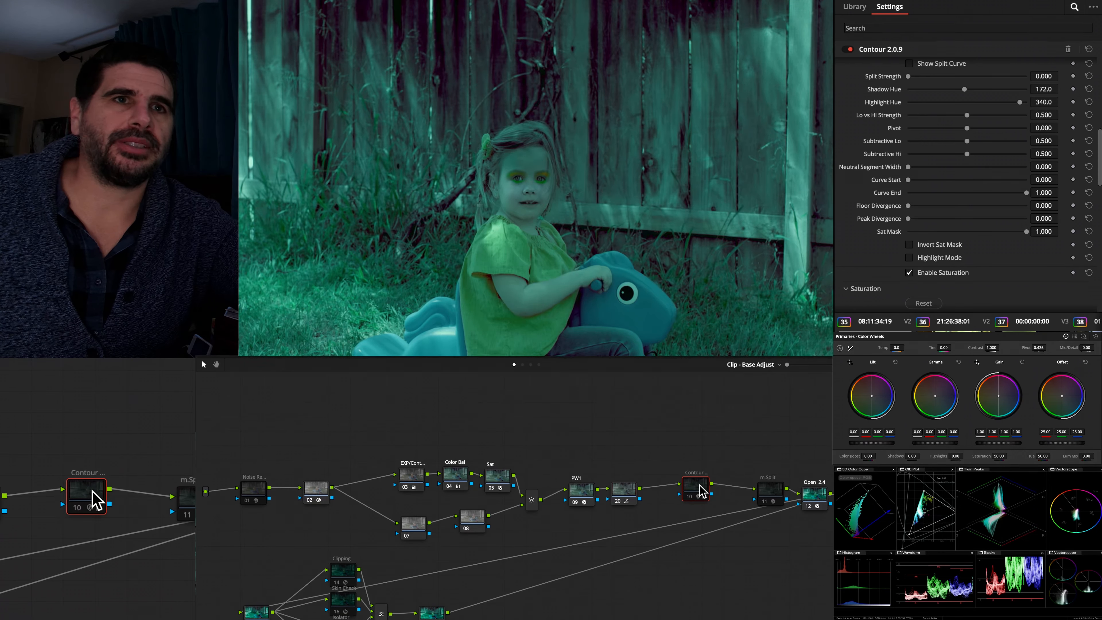
pyautogui.hotkey('ctrl', 'd')
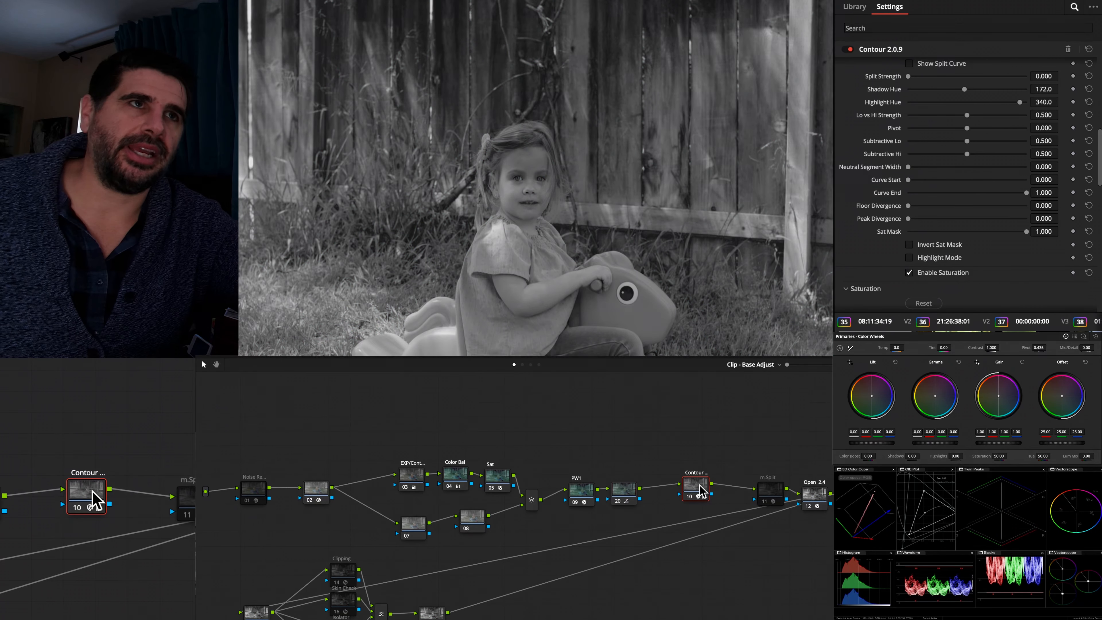
pyautogui.hotkey('ctrl', 'd')
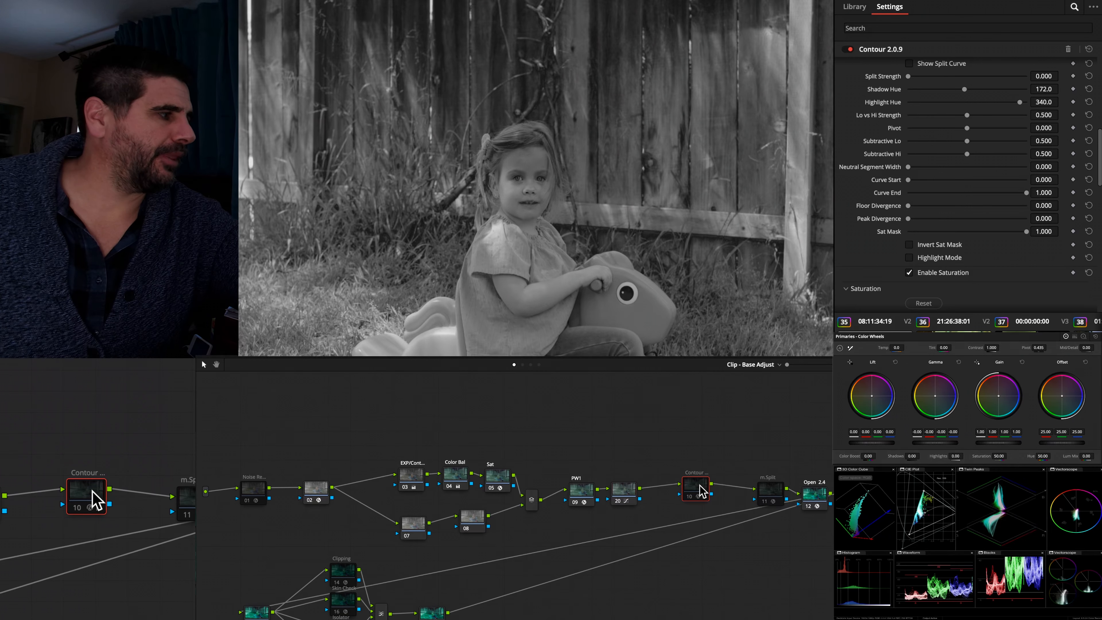
pyautogui.hotkey('ctrl', 'd')
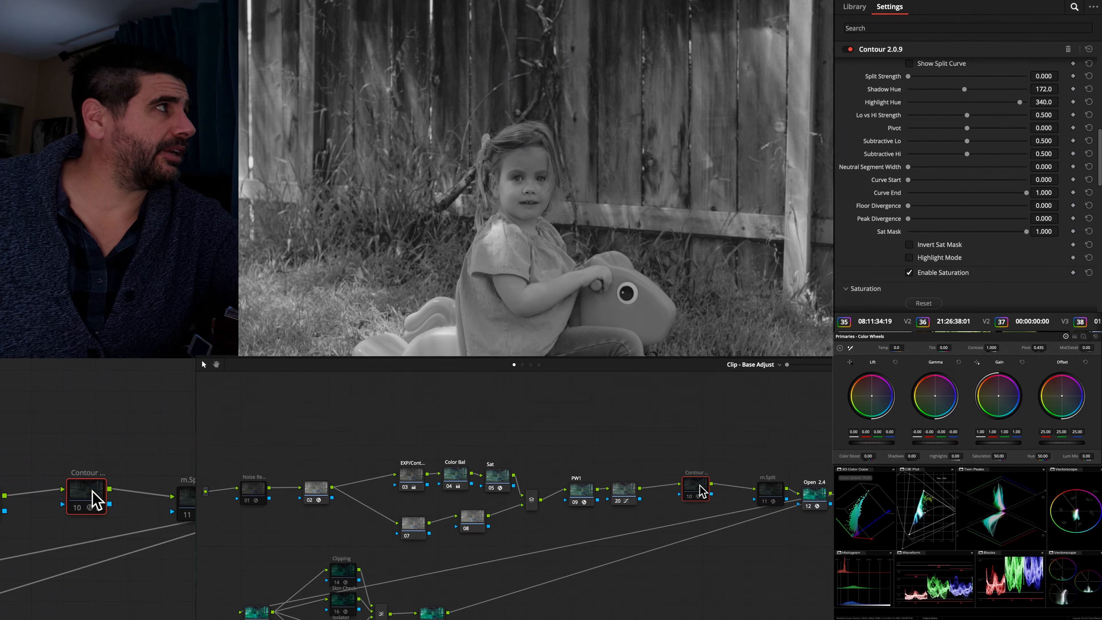
pyautogui.hotkey('ctrl', 'd')
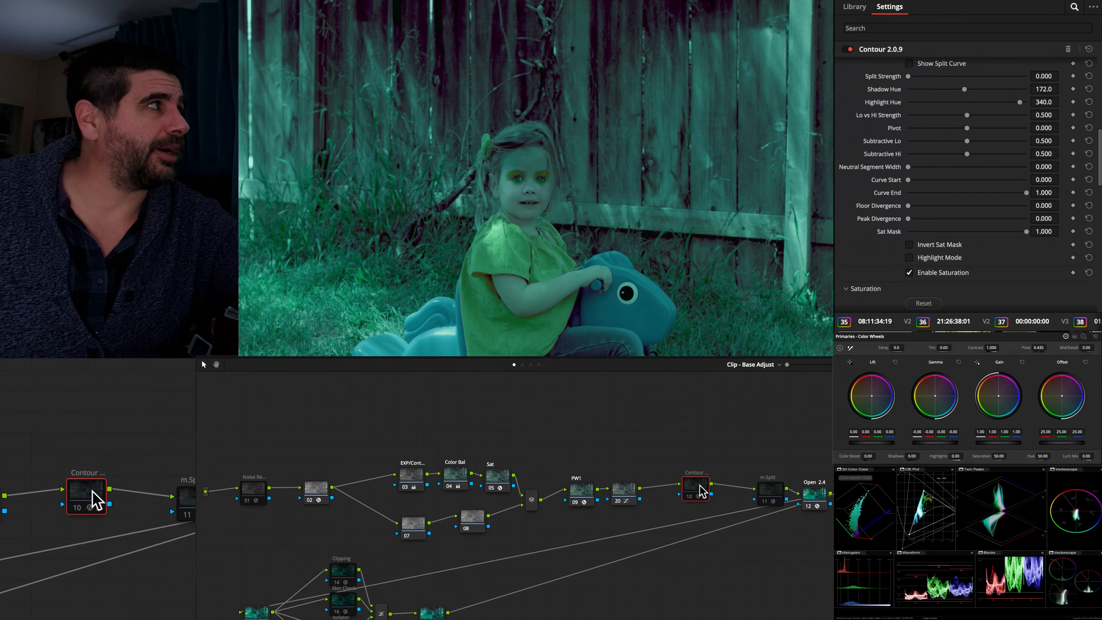
pyautogui.hotkey('ctrl', 'd')
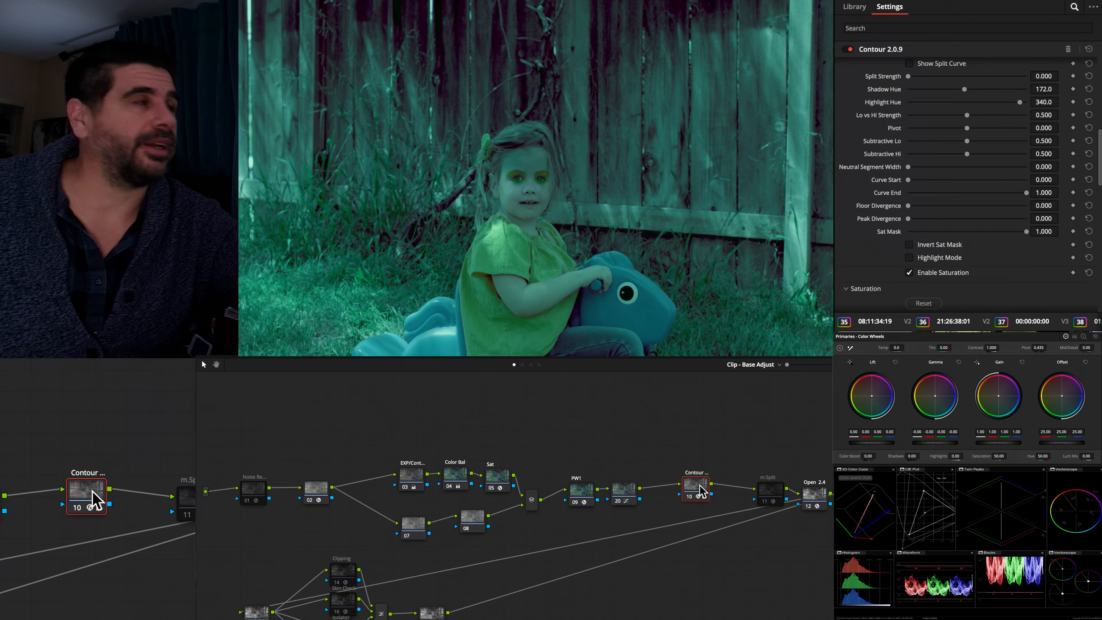